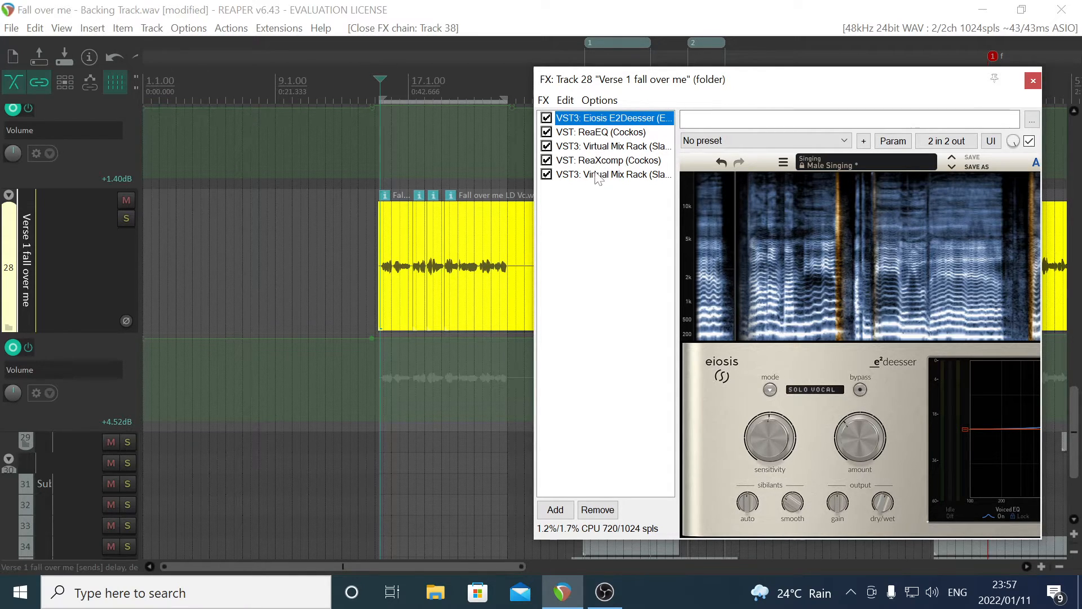
# Open the first Virtual Mix Rack in the verse track's effects chain and examine its London saturation and Virtual Channel input controls
pyautogui.click(598, 147)
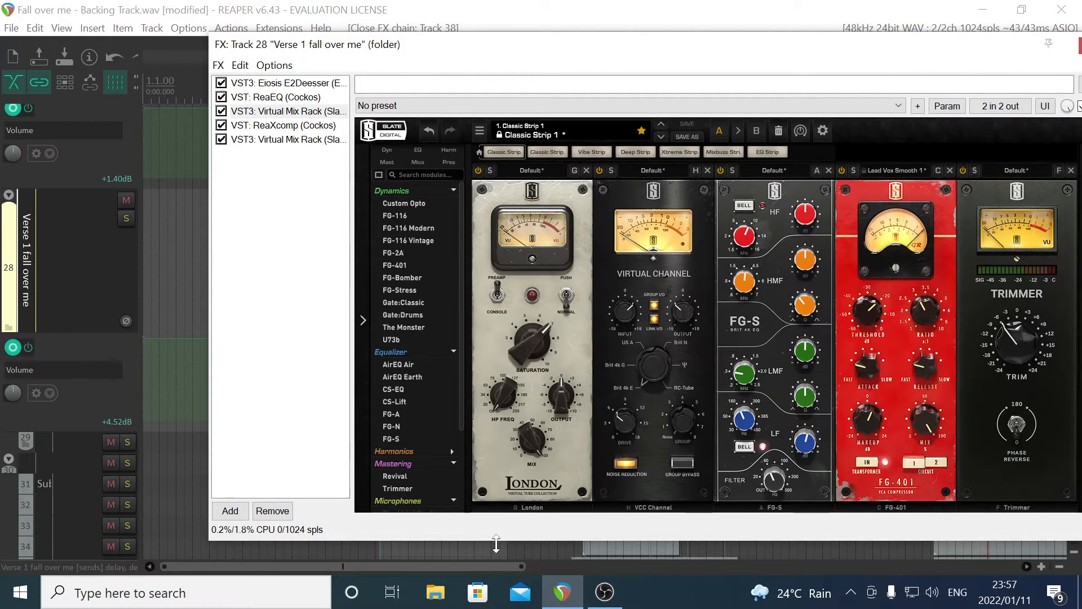
pyautogui.moveTo(496, 543); pyautogui.dragTo(496, 552)
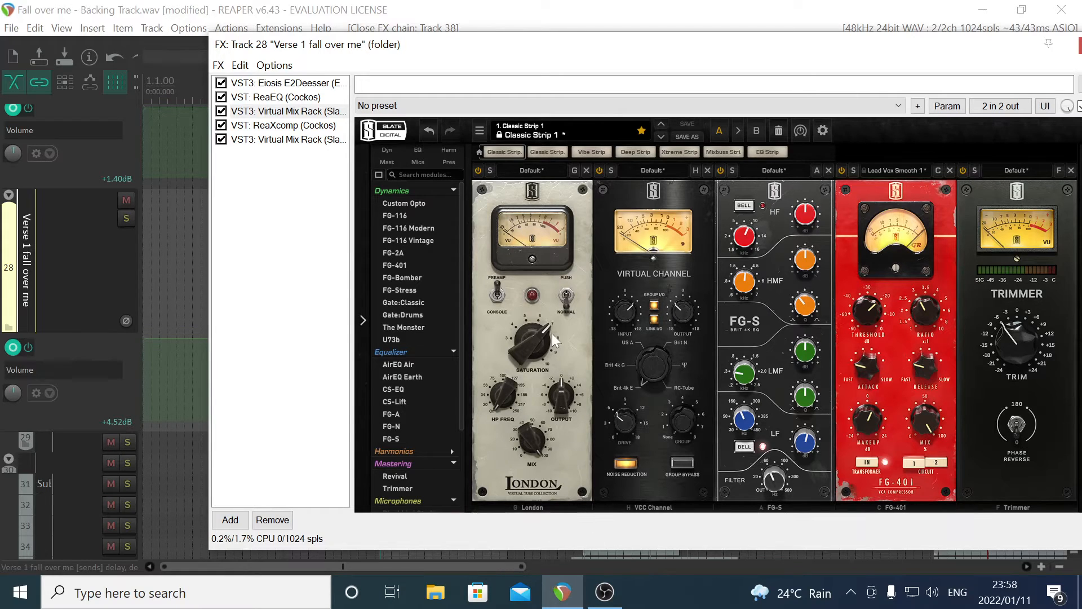
pyautogui.click(521, 349)
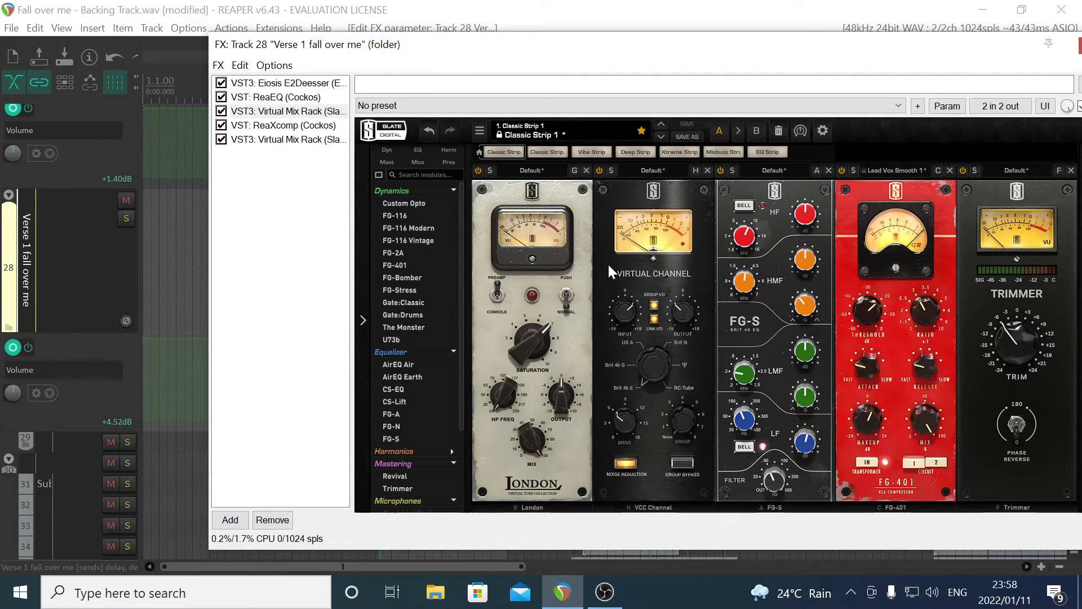
pyautogui.moveTo(621, 313); pyautogui.dragTo(621, 291)
pyautogui.moveTo(624, 307)
pyautogui.moveTo(414, 550); pyautogui.dragTo(415, 543)
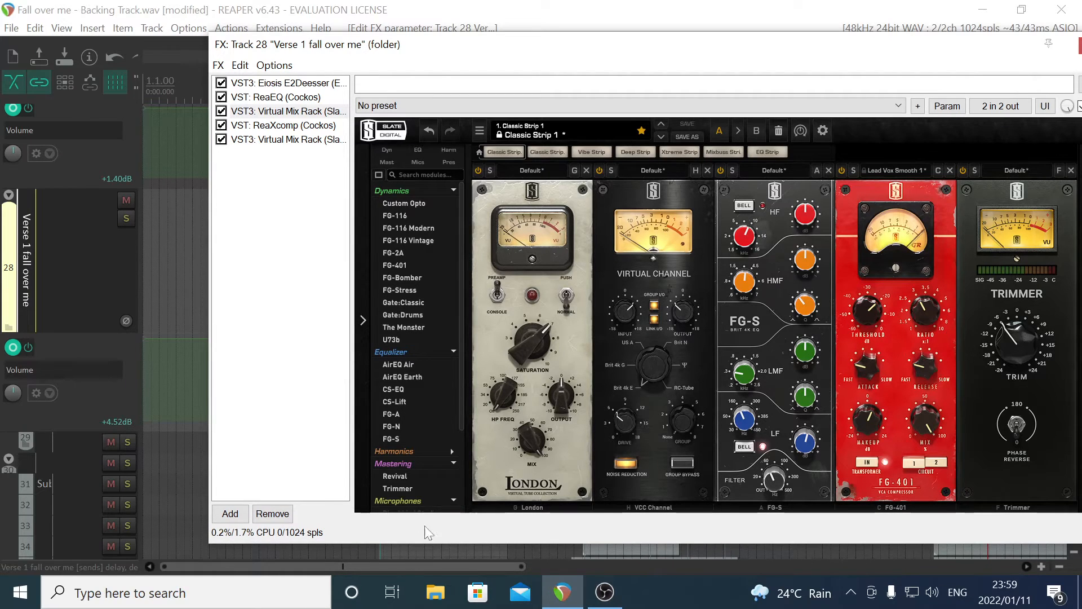
# Resize and reposition the effects window to view the Virtual Mix Rack modules from London through Trimmer
pyautogui.moveTo(207, 493); pyautogui.dragTo(316, 488)
pyautogui.moveTo(757, 43); pyautogui.dragTo(600, 47)
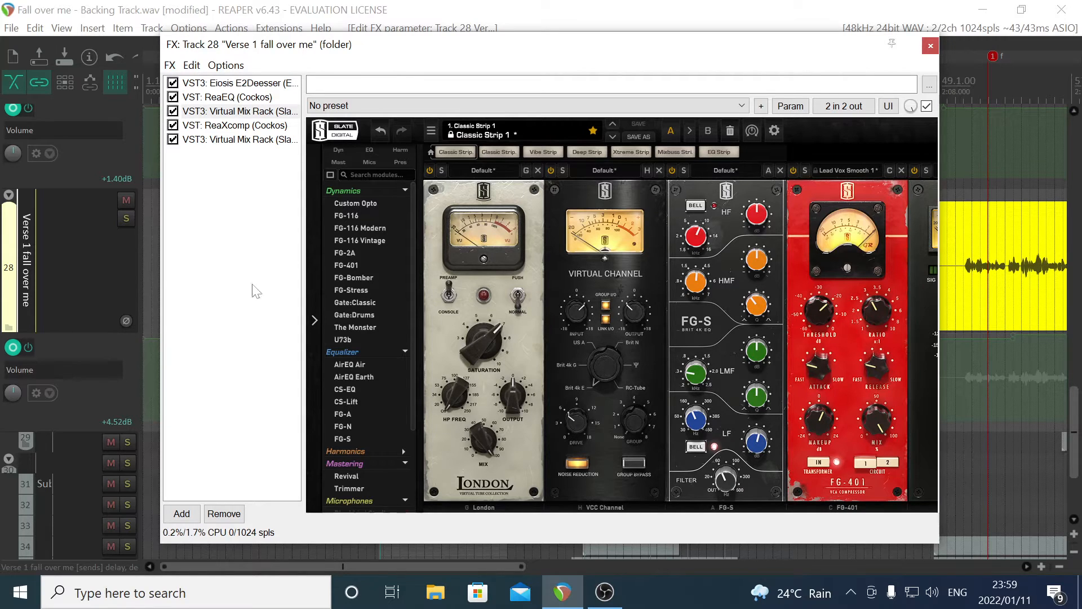
pyautogui.moveTo(607, 49); pyautogui.dragTo(514, 99)
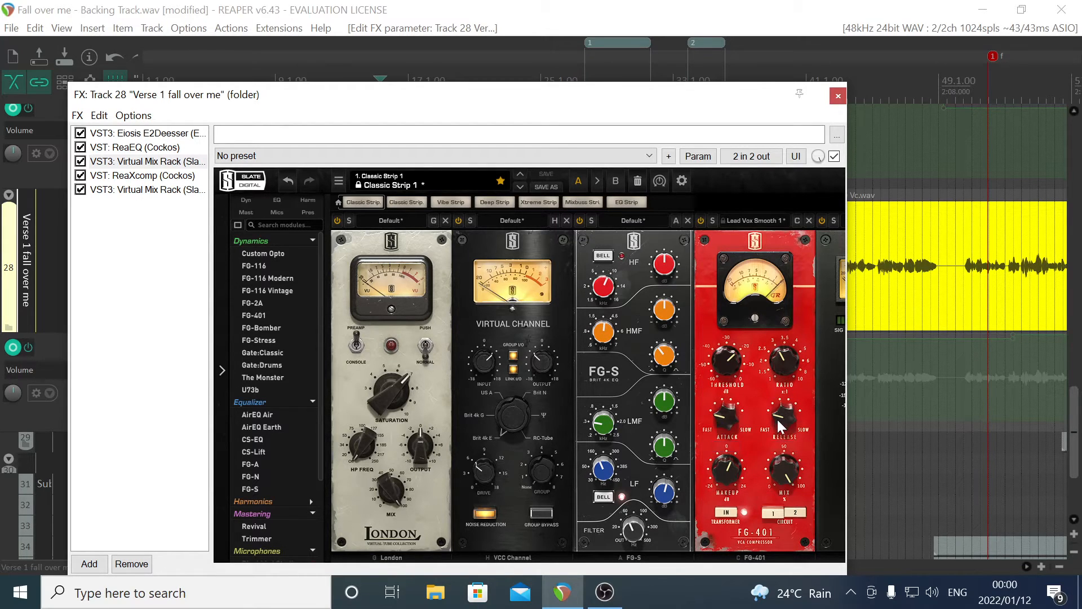
pyautogui.moveTo(527, 101); pyautogui.dragTo(830, 111)
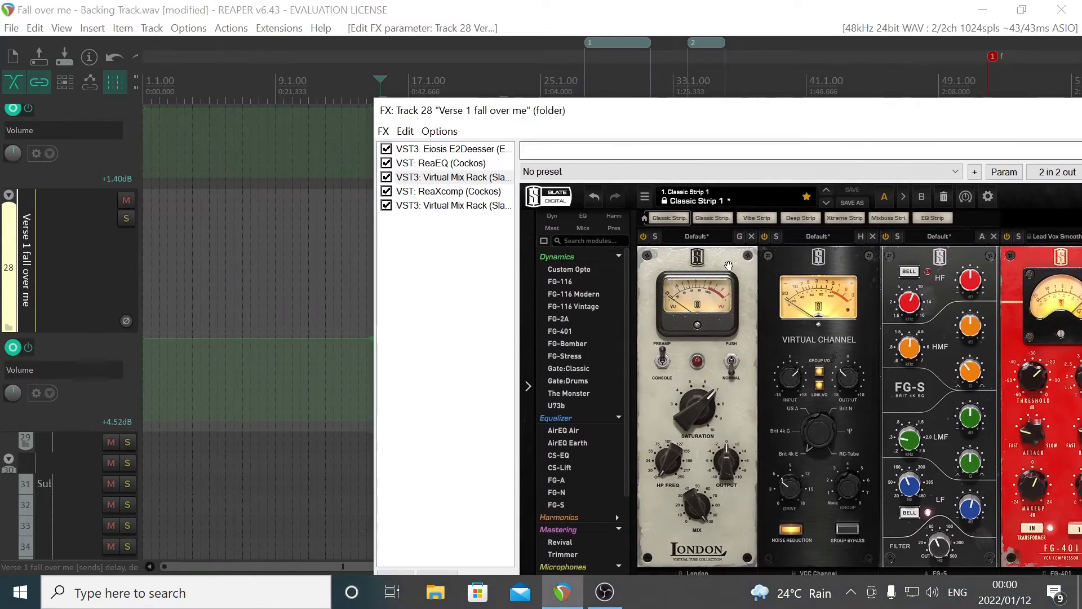
pyautogui.moveTo(374, 500); pyautogui.dragTo(549, 486)
pyautogui.moveTo(751, 113); pyautogui.dragTo(680, 51)
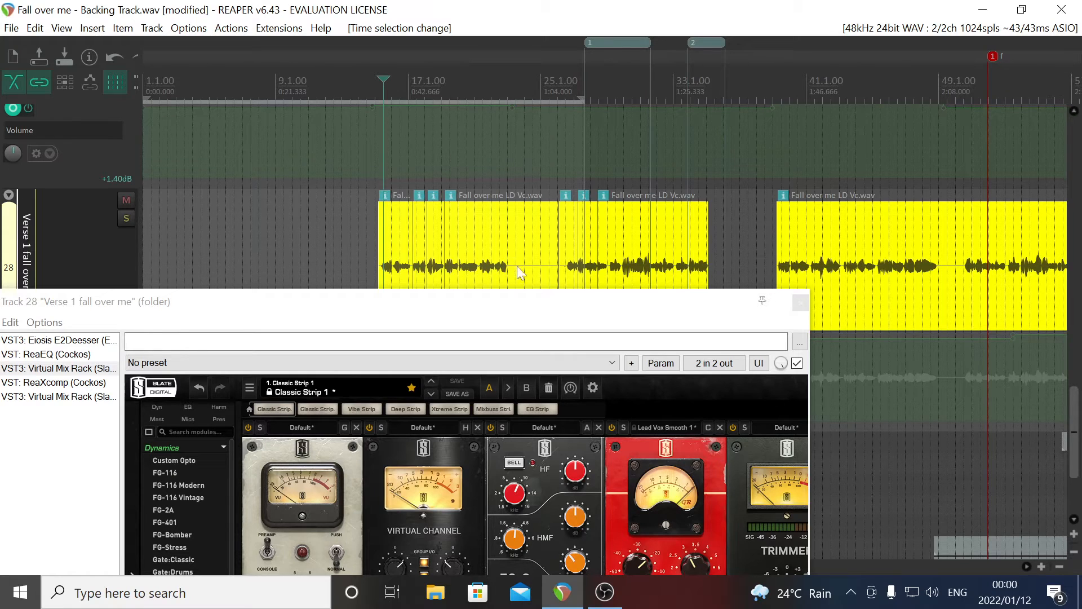
pyautogui.moveTo(512, 316); pyautogui.dragTo(600, 139)
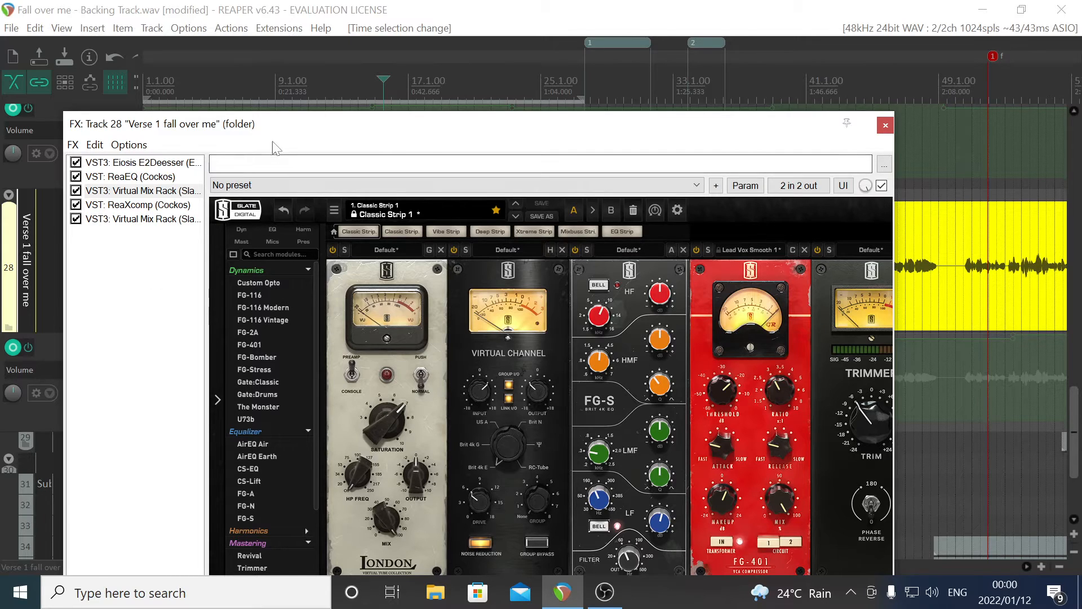
pyautogui.moveTo(311, 123); pyautogui.dragTo(309, 105)
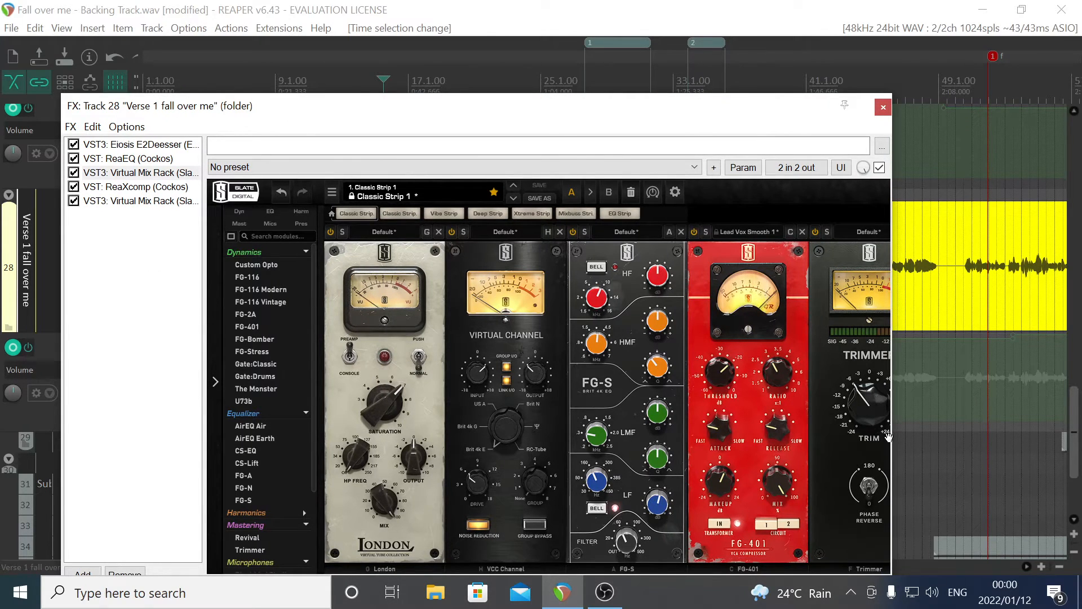
pyautogui.moveTo(895, 437); pyautogui.dragTo(1009, 437)
pyautogui.moveTo(491, 113); pyautogui.dragTo(719, 112)
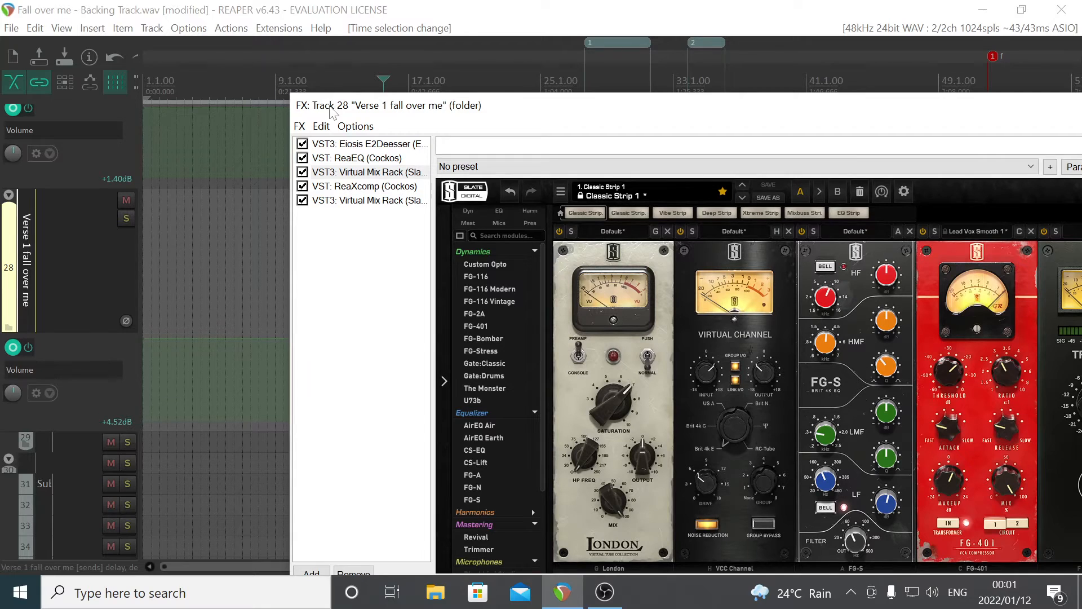
pyautogui.moveTo(333, 112); pyautogui.dragTo(397, 110)
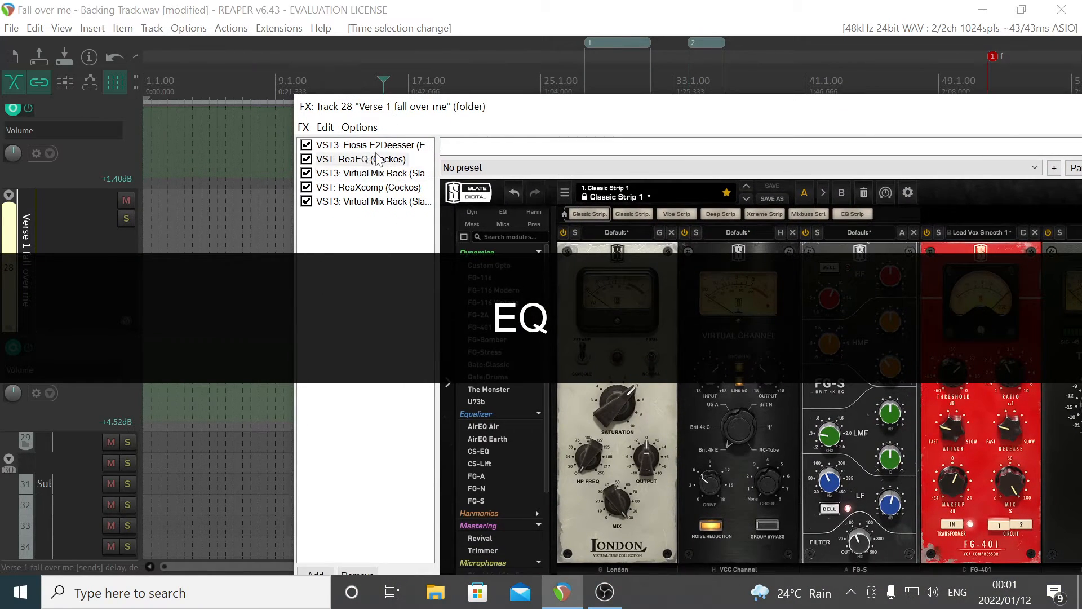
# Open ReaEQ in the chain, inspect its high-pass band 1, and set band 3's gain to -1.5 dB
pyautogui.click(378, 159)
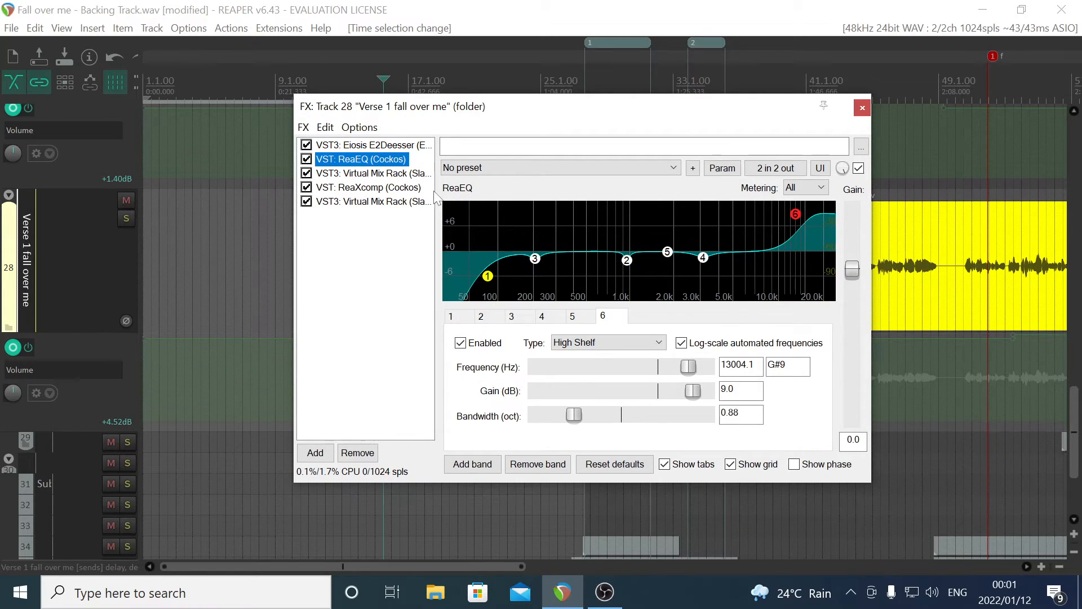
pyautogui.click(488, 277)
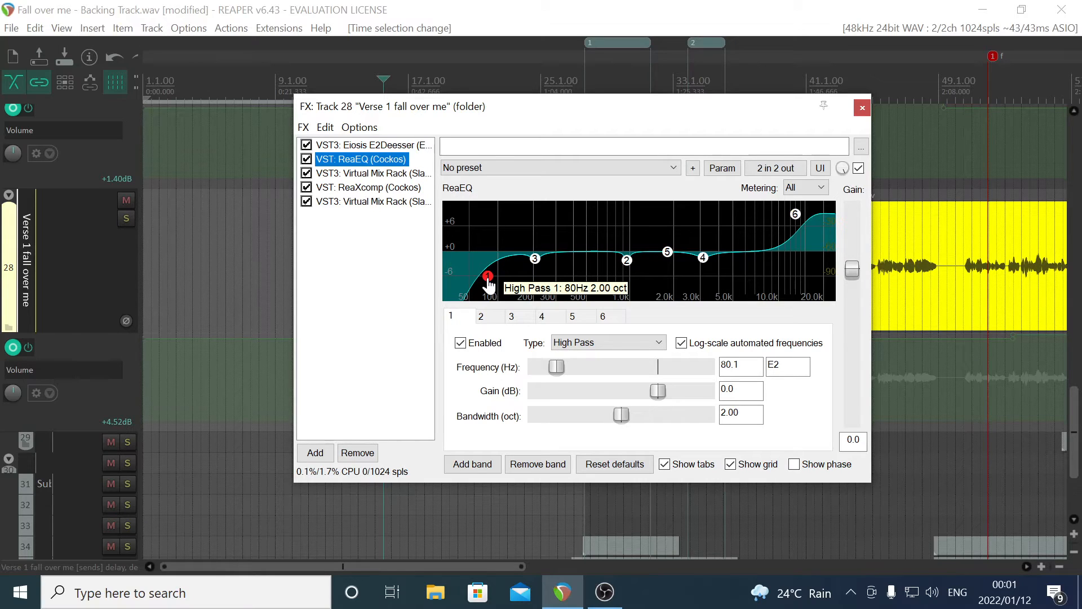
pyautogui.click(535, 260)
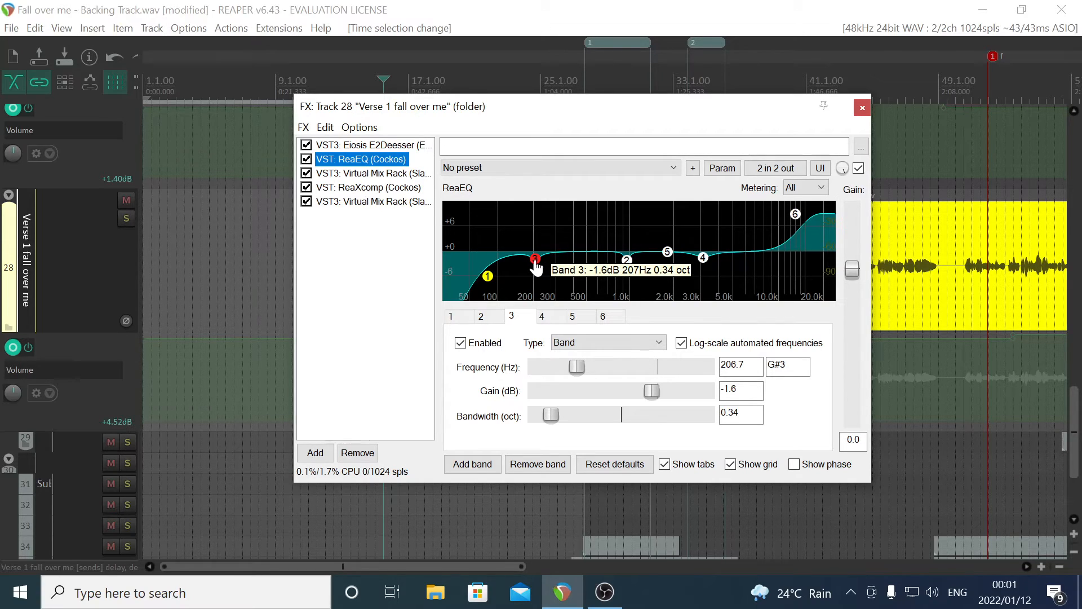
pyautogui.moveTo(545, 107); pyautogui.dragTo(695, 84)
pyautogui.moveTo(688, 239); pyautogui.dragTo(687, 238)
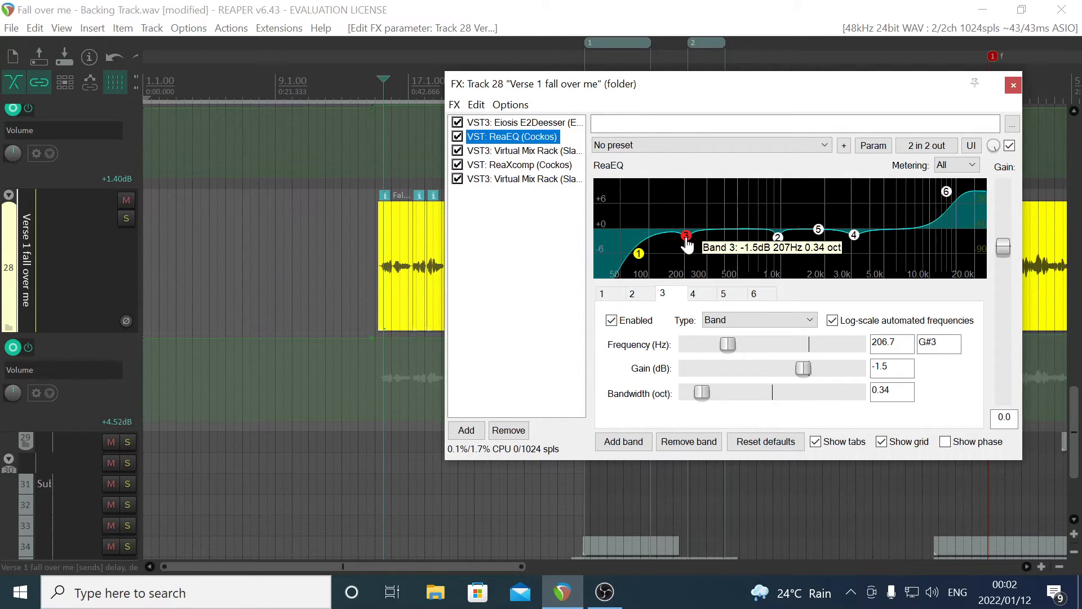
# Audition ReaEQ band 3 boosted to 12 dB with the verse track soloed, and return its gain to -1.5 dB
pyautogui.press('space')
pyautogui.moveTo(804, 368); pyautogui.dragTo(858, 346)
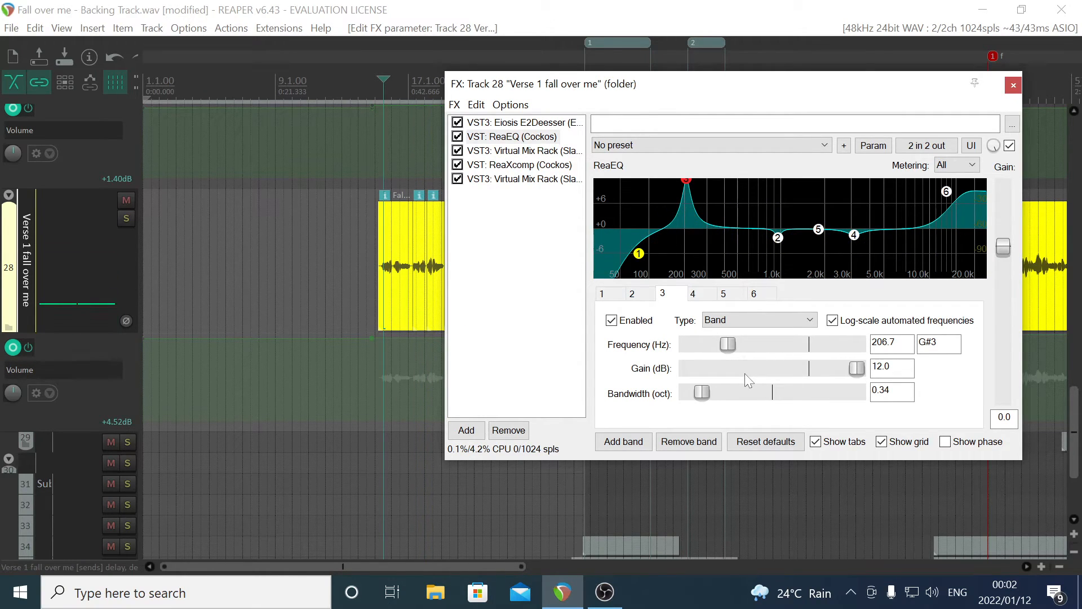
pyautogui.click(126, 218)
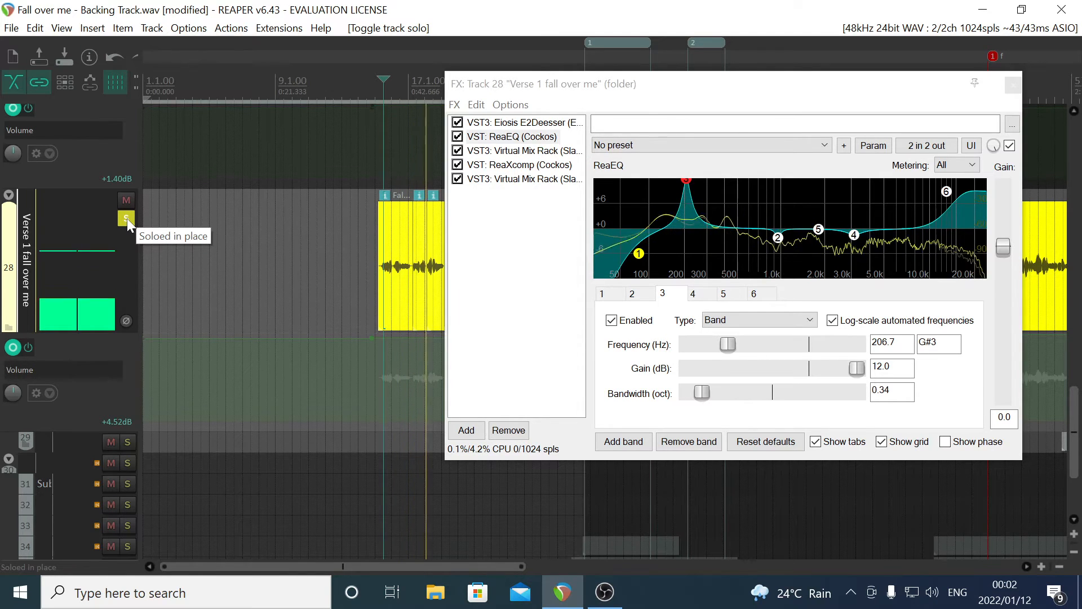
pyautogui.click(127, 219)
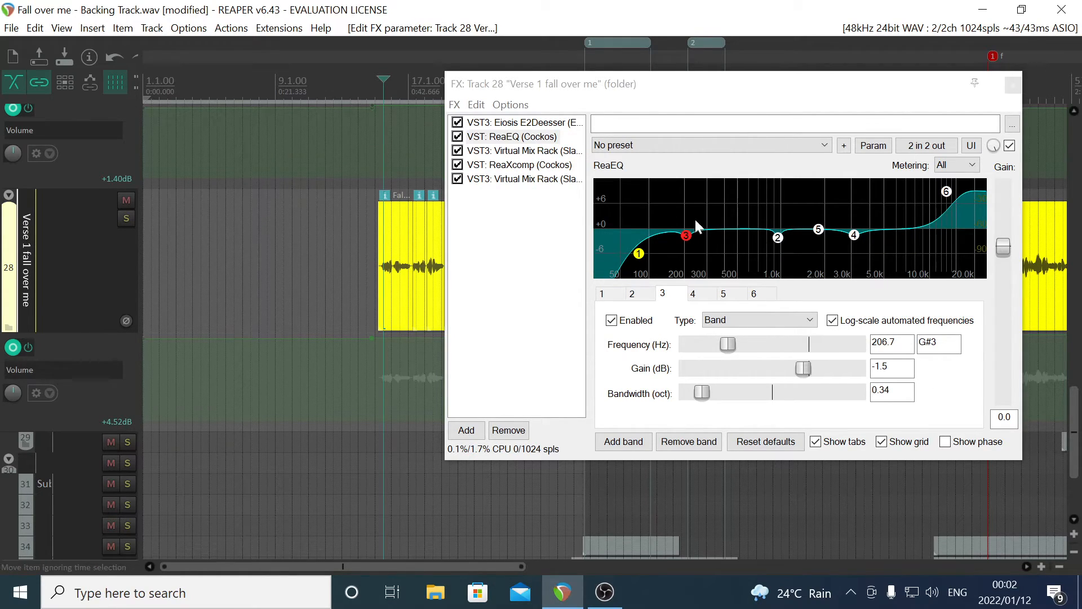
# Audition ReaEQ band 2 boosted to 12 dB on the soloed verse track, and set its gain to -2.1 dB
pyautogui.click(778, 239)
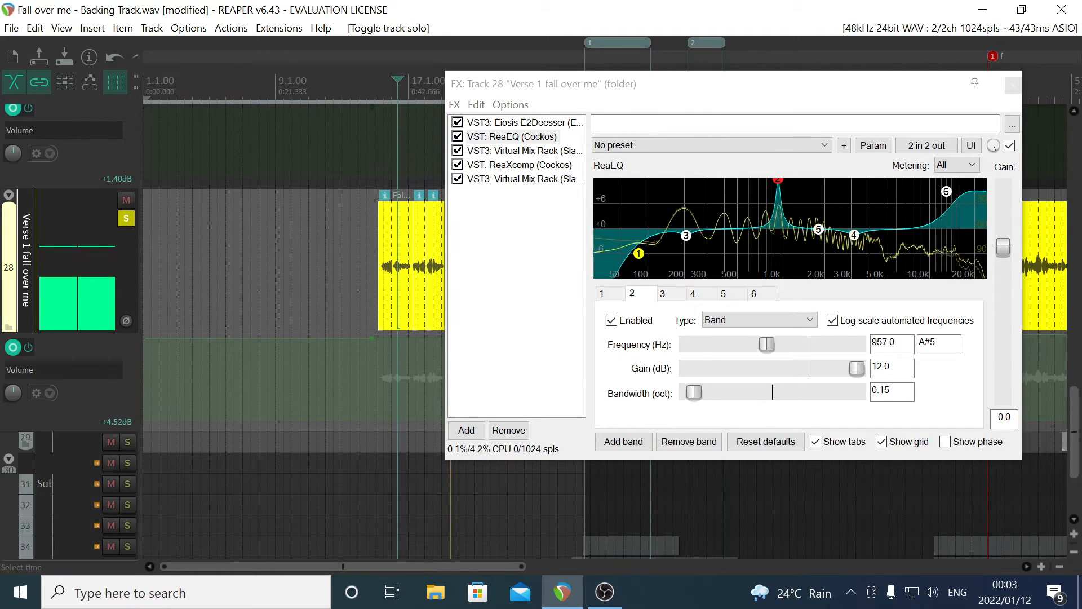
pyautogui.click(120, 222)
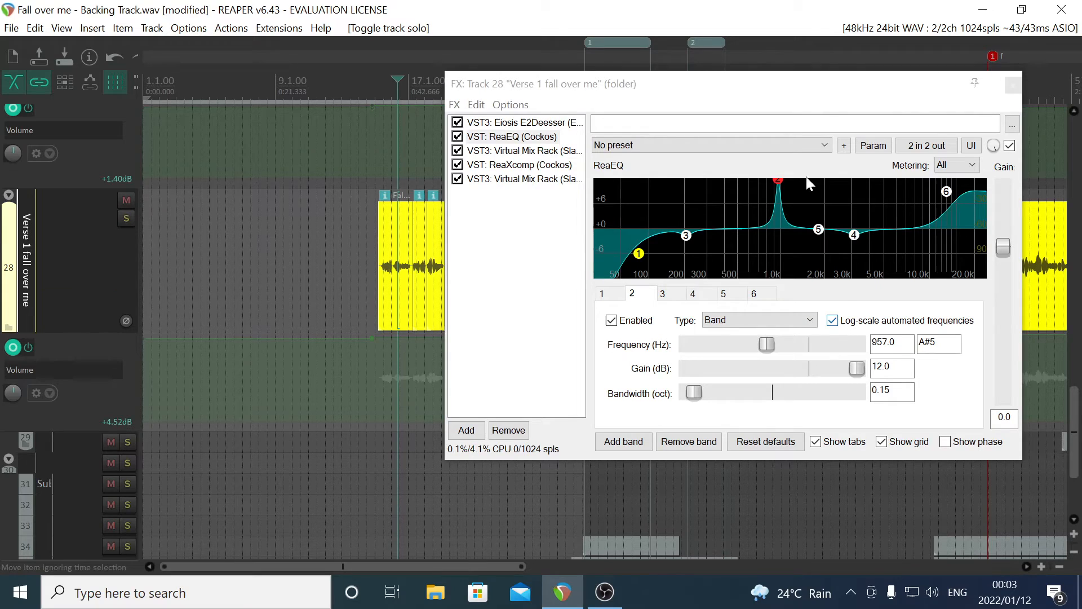
pyautogui.moveTo(849, 370); pyautogui.dragTo(808, 378)
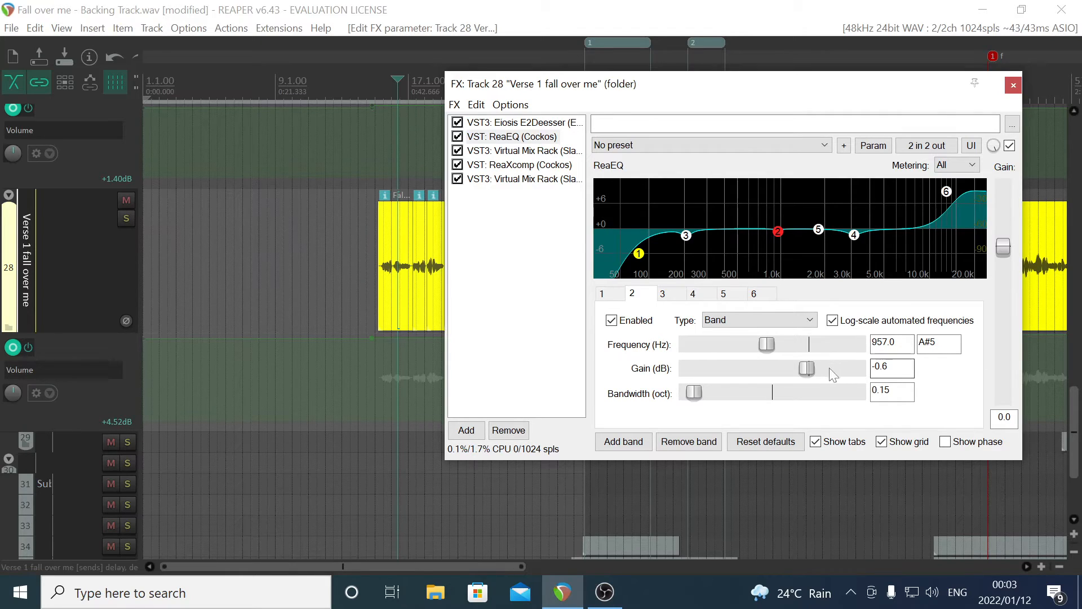
pyautogui.moveTo(807, 370); pyautogui.dragTo(801, 372)
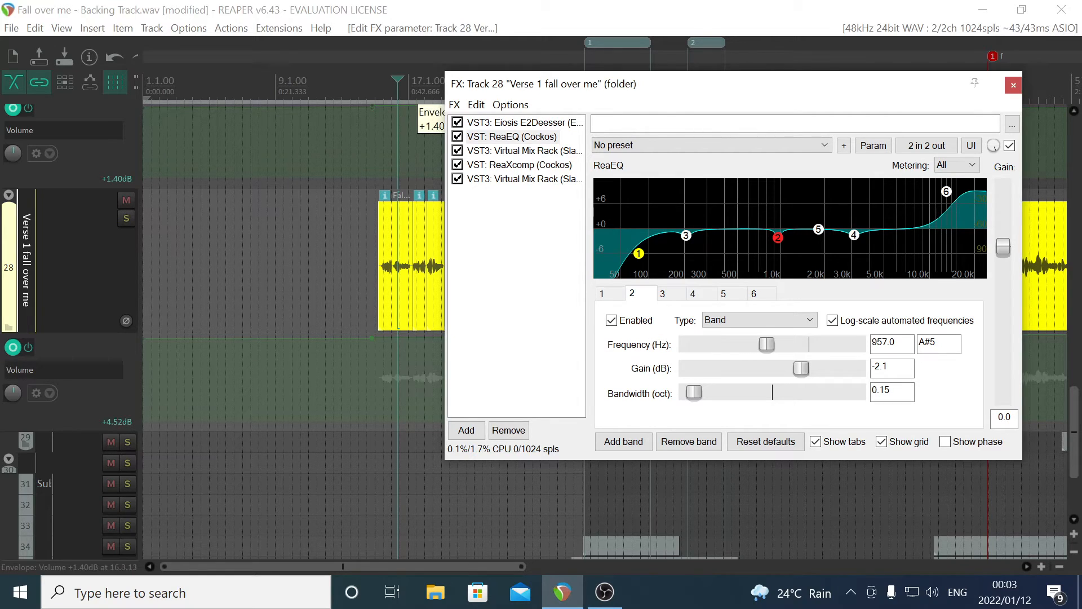
# Solo the verse track during playback and compare its sound with ReaEQ bypassed and active
pyautogui.click(129, 219)
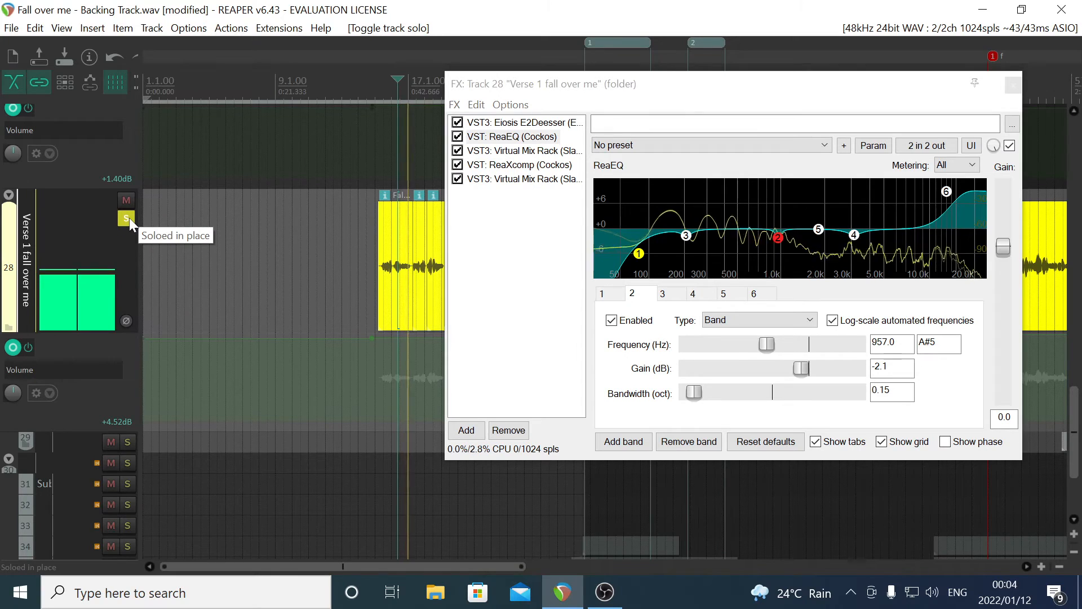
pyautogui.click(1010, 146)
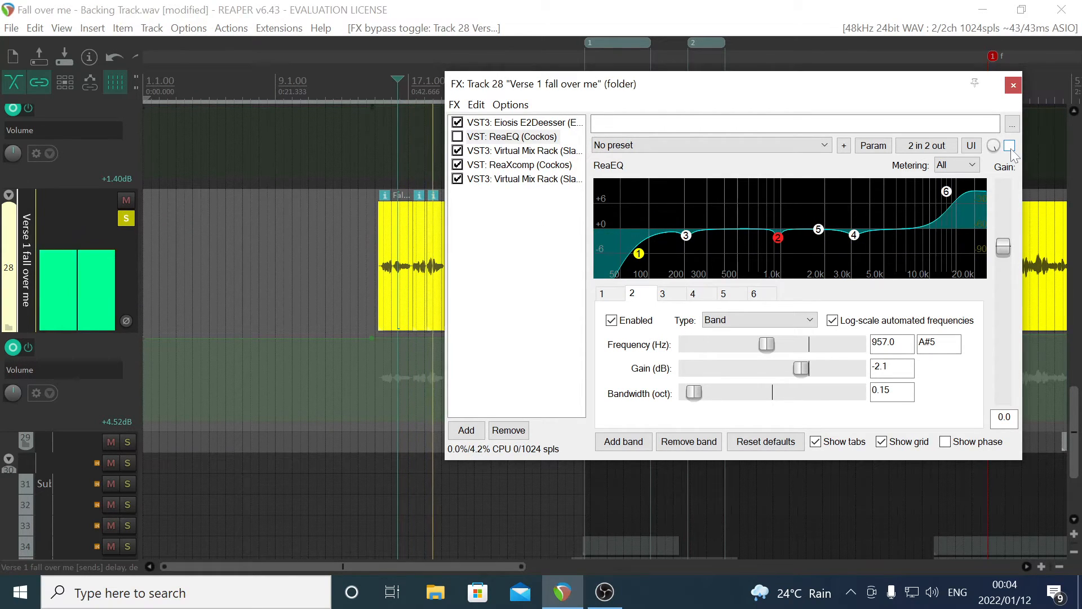
pyautogui.click(1009, 146)
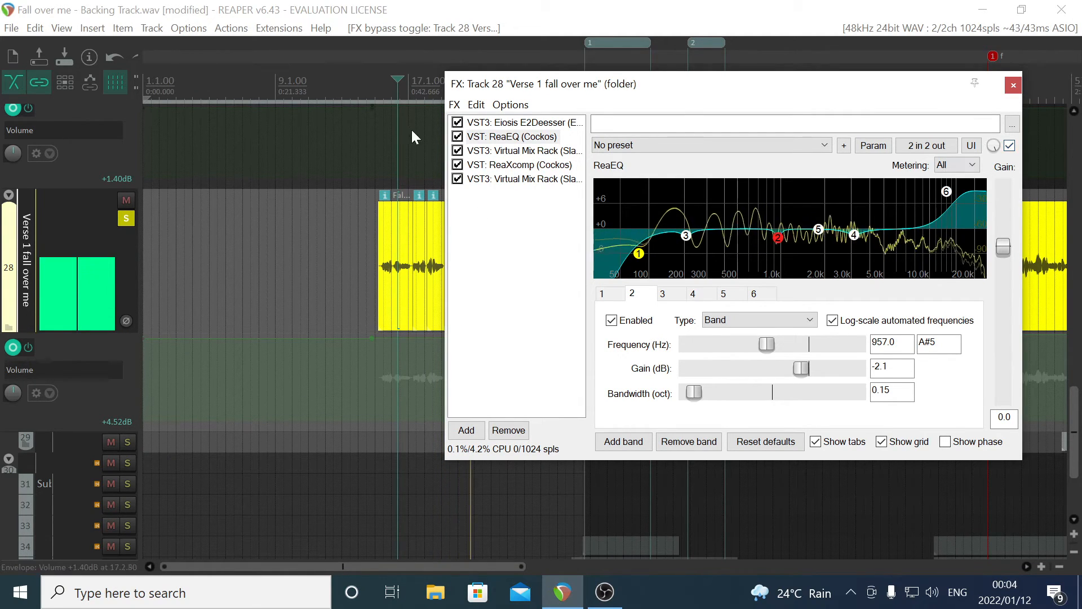
pyautogui.click(425, 107)
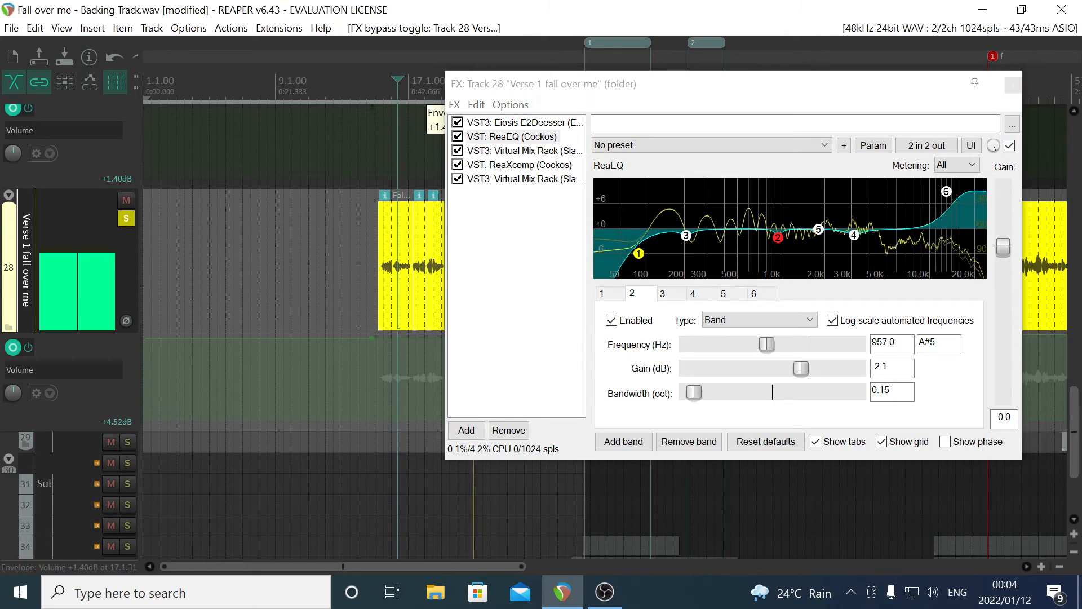
# Audition ReaEQ band 4 boosted to 12 dB against the bypassed sound, leave ReaEQ bypassed, and set the band's gain to -1.5 dB
pyautogui.click(855, 236)
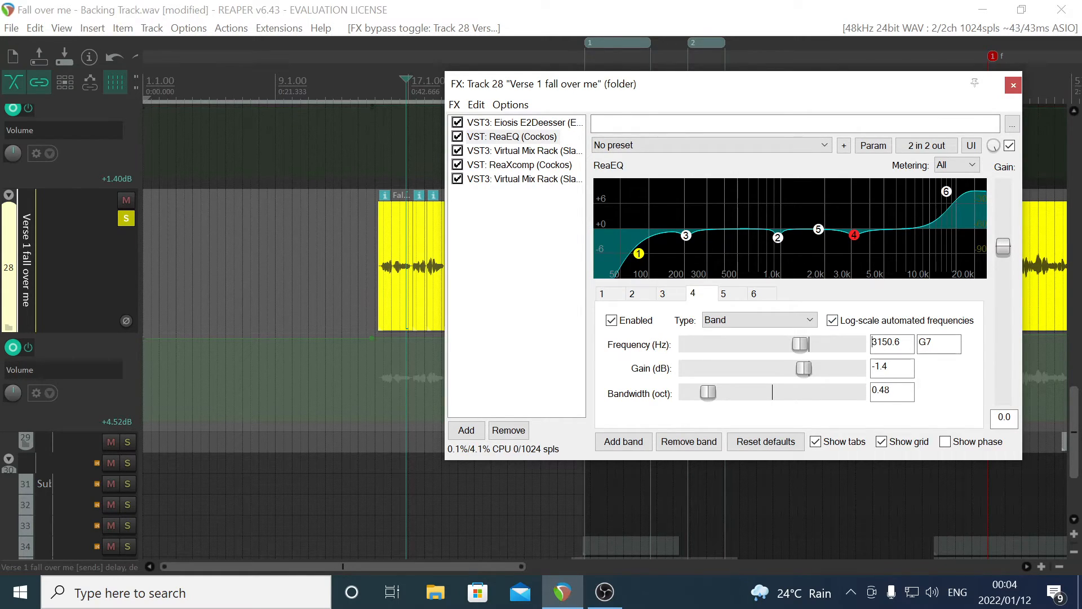
pyautogui.doubleClick(873, 343)
pyautogui.moveTo(806, 371); pyautogui.dragTo(849, 365)
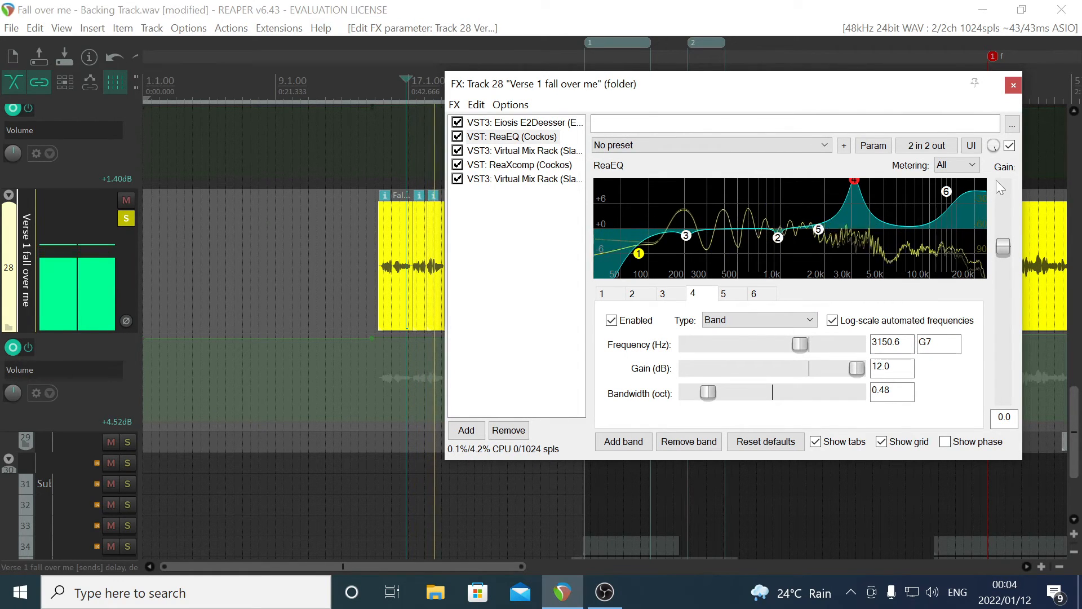
pyautogui.click(1009, 146)
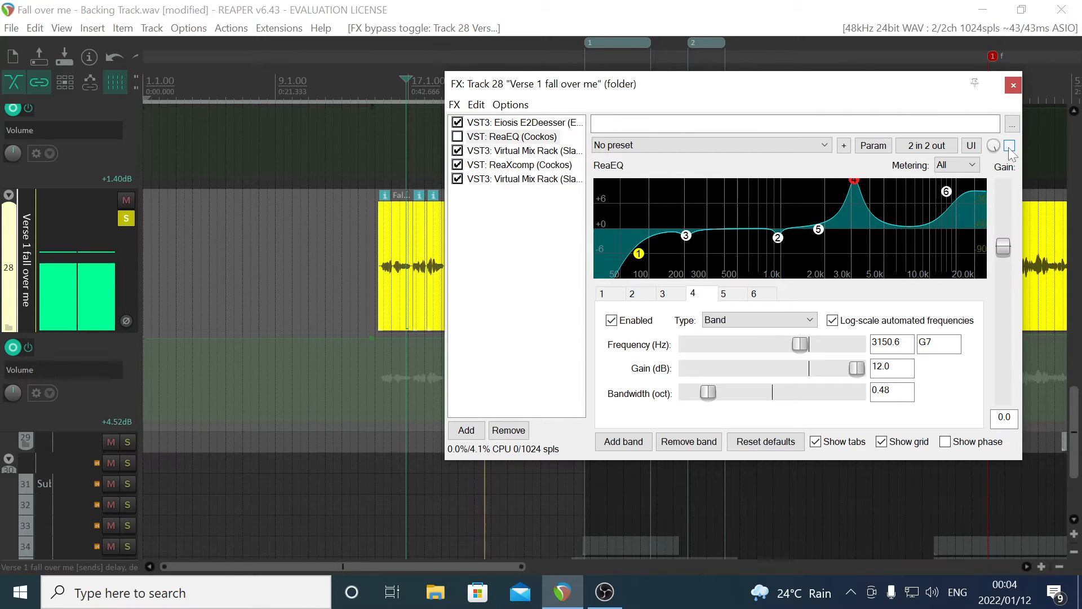
pyautogui.click(1009, 146)
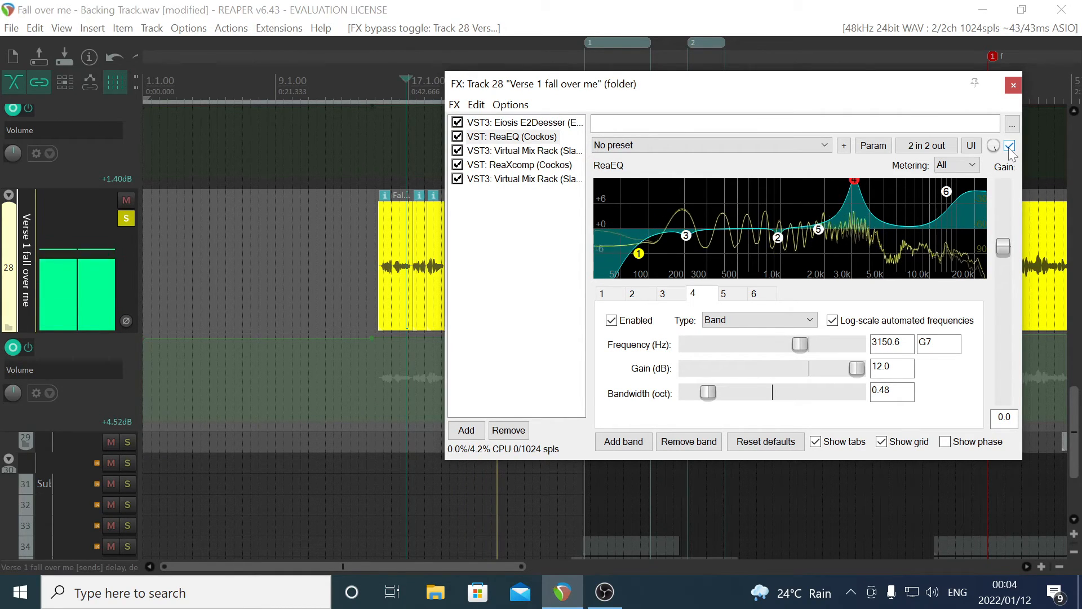
pyautogui.click(1010, 146)
pyautogui.press('space')
pyautogui.moveTo(857, 368); pyautogui.dragTo(803, 378)
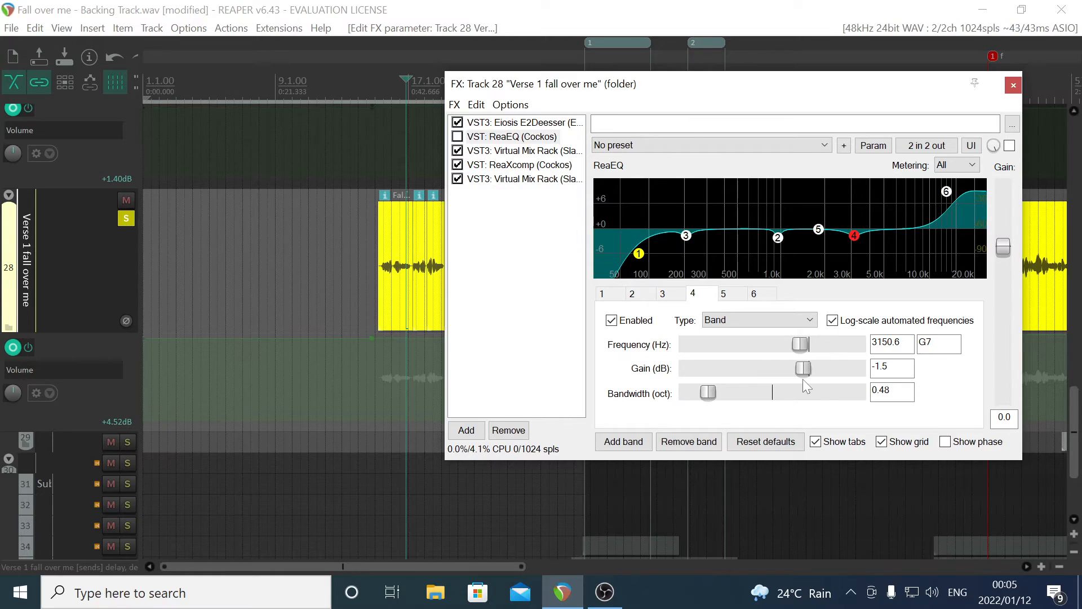
# Inspect ReaEQ's high-shelf band 6 and the FG-S equalizer's filter and low-frequency controls in the first Virtual Mix Rack
pyautogui.click(947, 194)
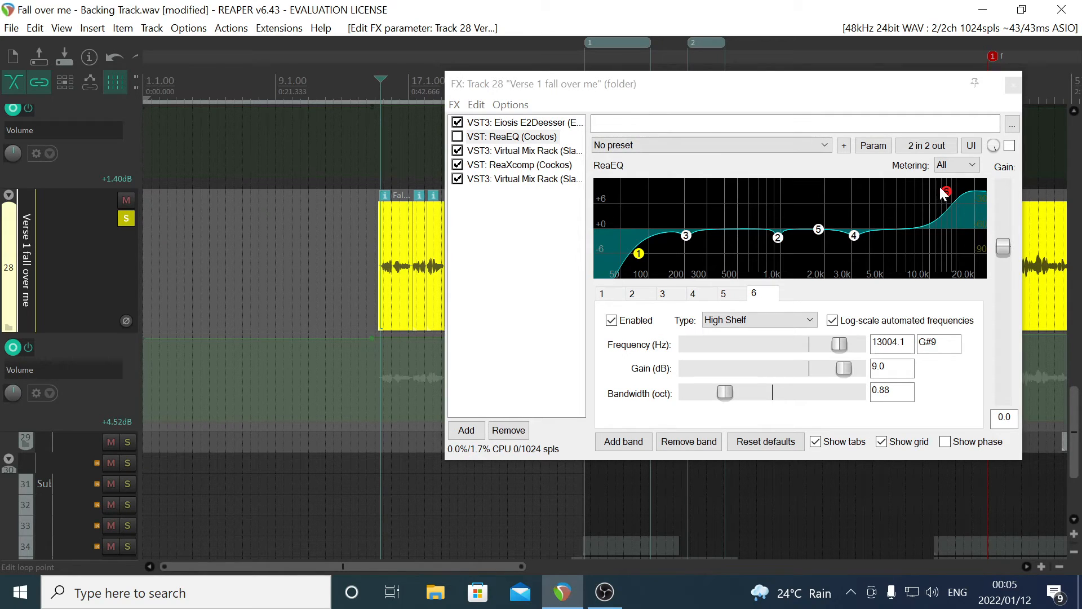
pyautogui.moveTo(945, 193)
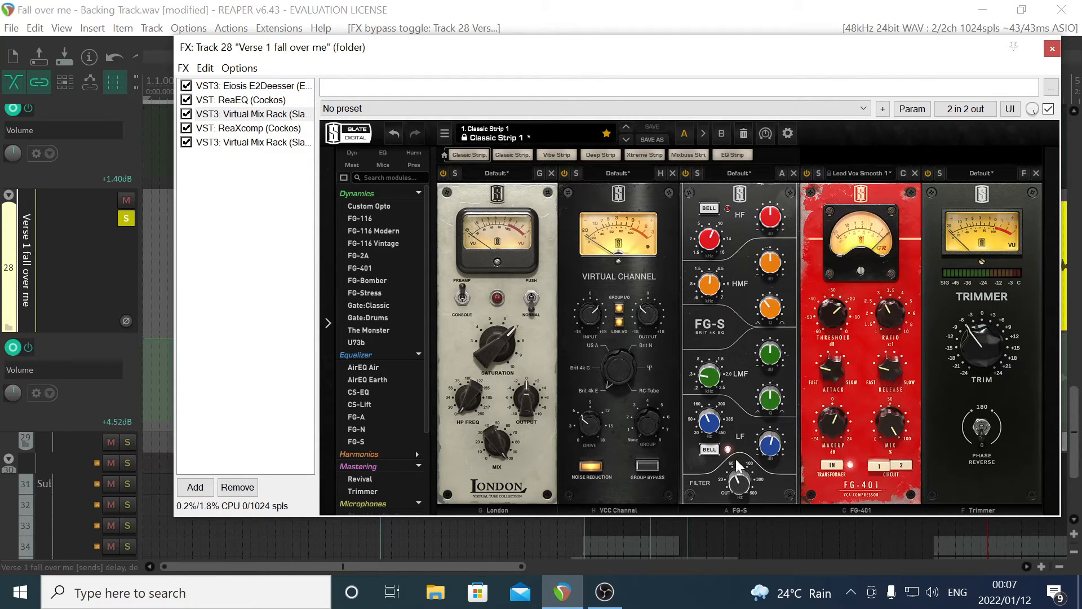
pyautogui.click(743, 476)
pyautogui.moveTo(777, 441)
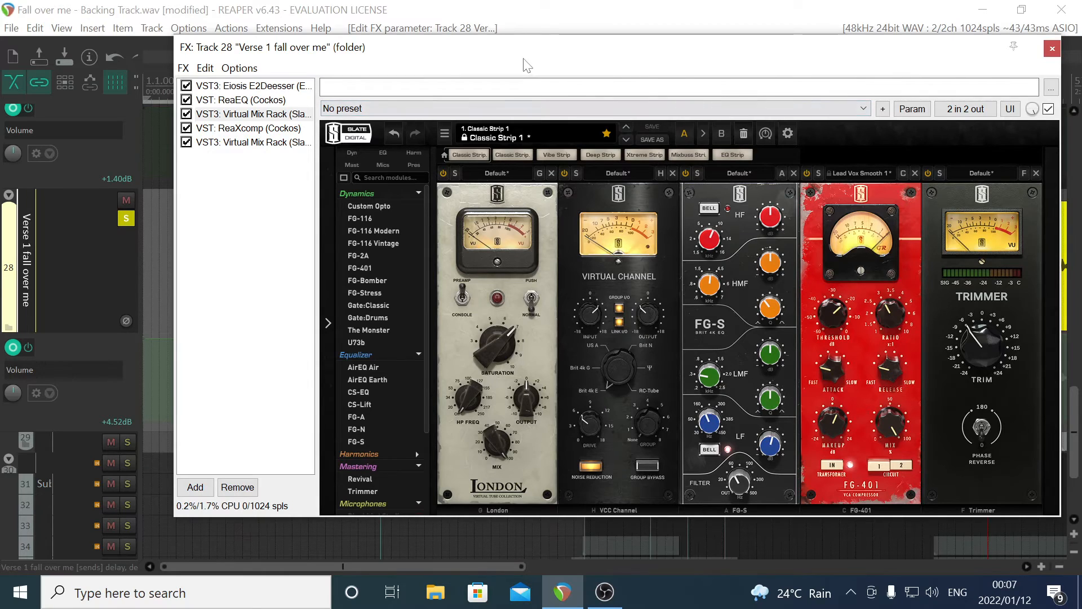
# Play the soloed verse vocal through the first Virtual Mix Rack, and unsolo the track to hear it within the full mix
pyautogui.moveTo(525, 59); pyautogui.dragTo(831, 123)
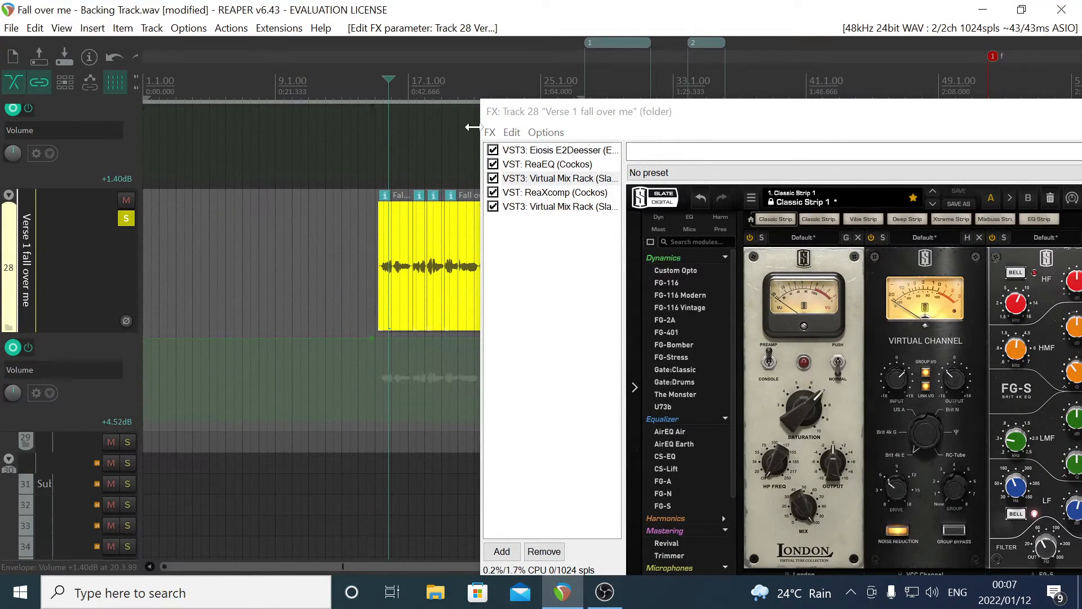
pyautogui.moveTo(515, 113); pyautogui.dragTo(488, 58)
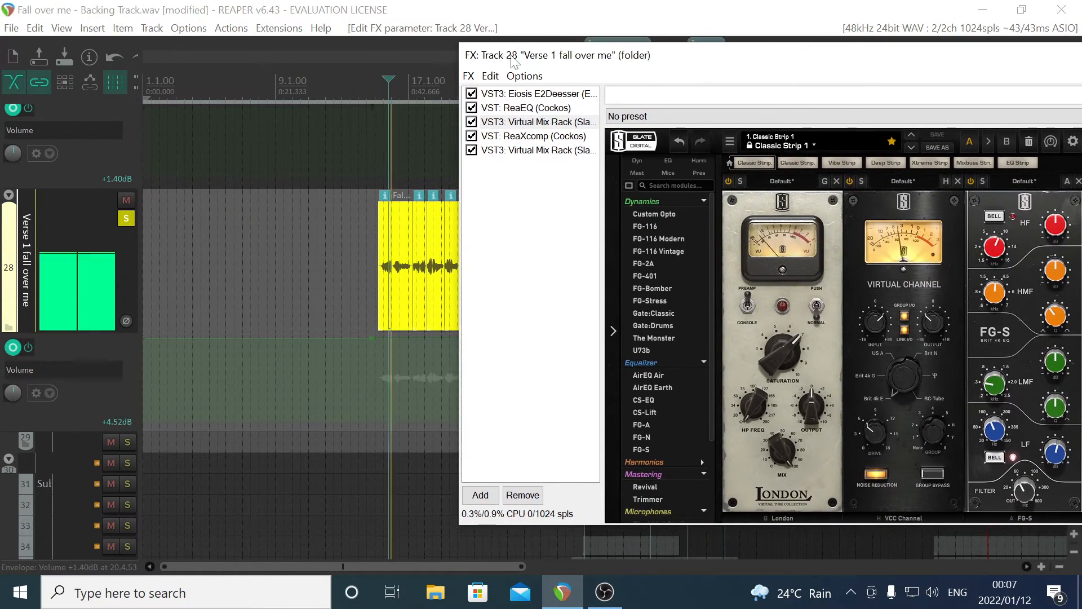
pyautogui.moveTo(717, 58); pyautogui.dragTo(437, 66)
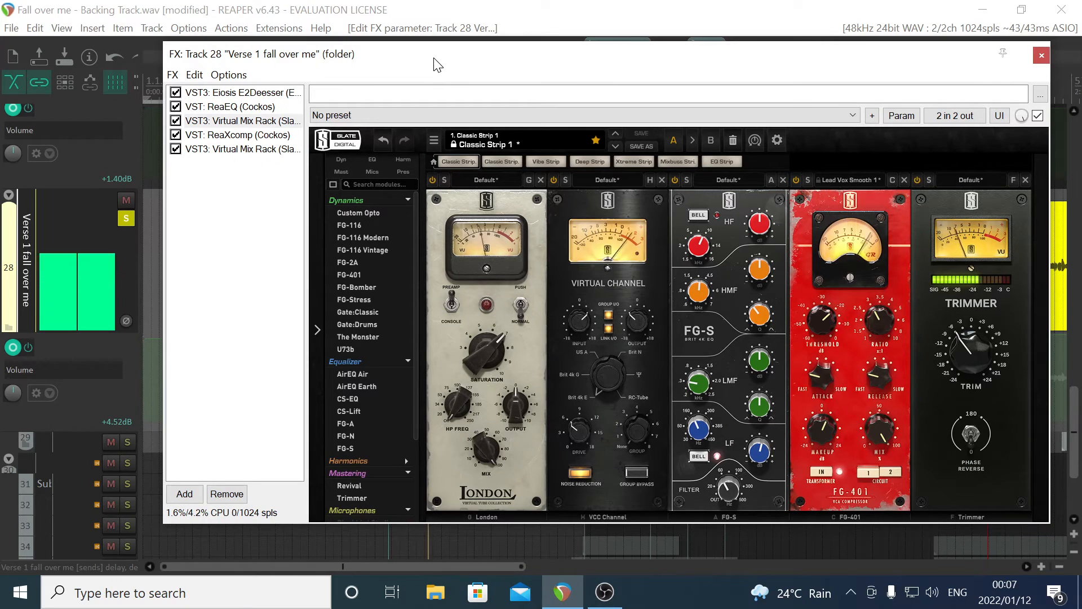
pyautogui.moveTo(437, 65); pyautogui.dragTo(458, 300)
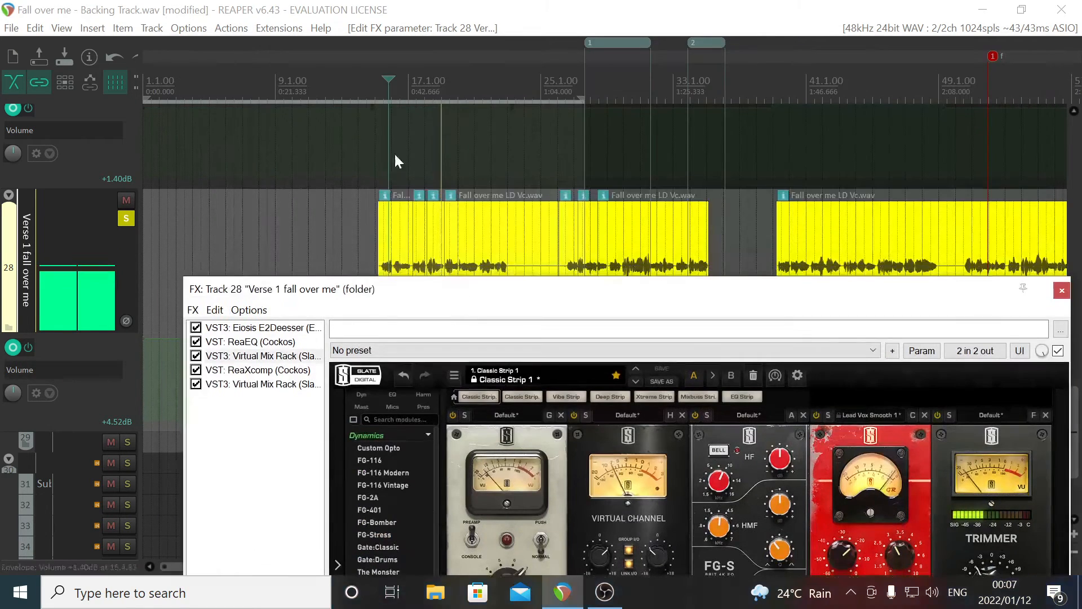
pyautogui.click(130, 219)
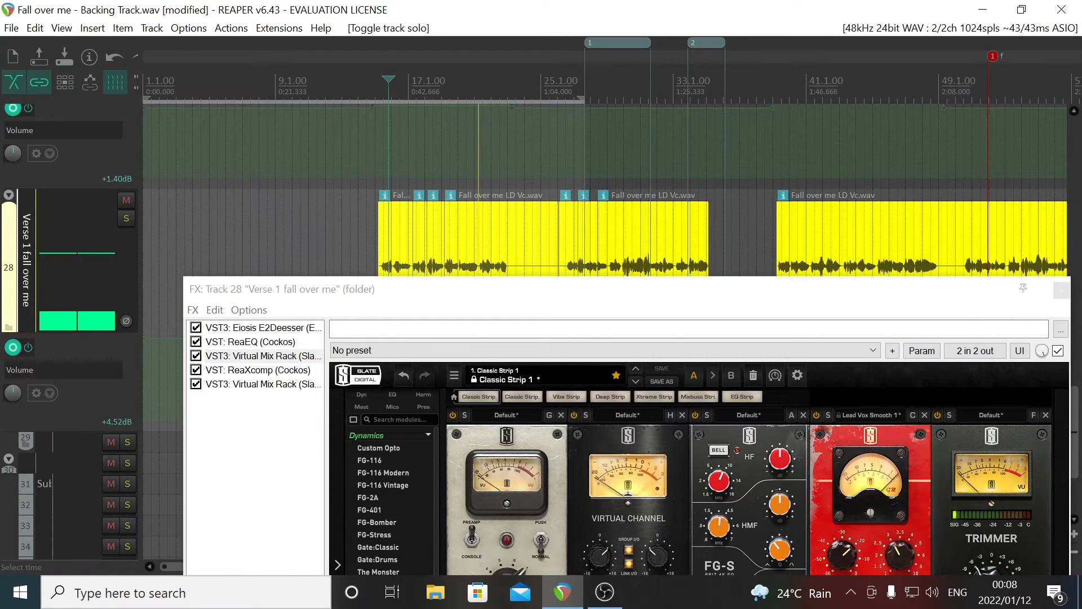
pyautogui.click(406, 302)
# Open ReaXcomp in the verse track's effects chain and inspect the compression settings of bands 1 and 2
pyautogui.moveTo(404, 296); pyautogui.dragTo(447, 71)
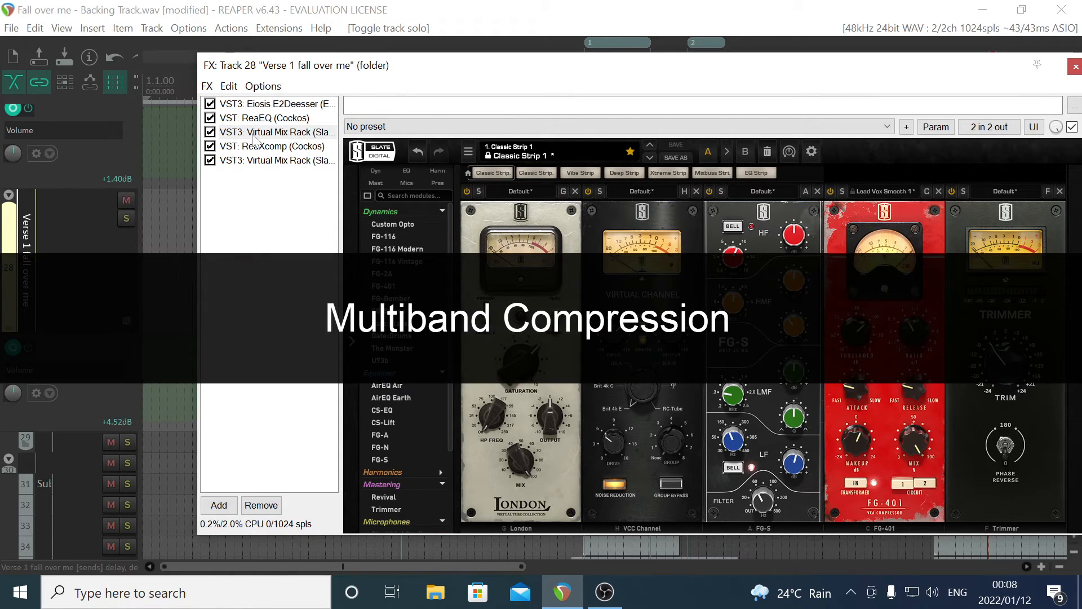
pyautogui.click(265, 147)
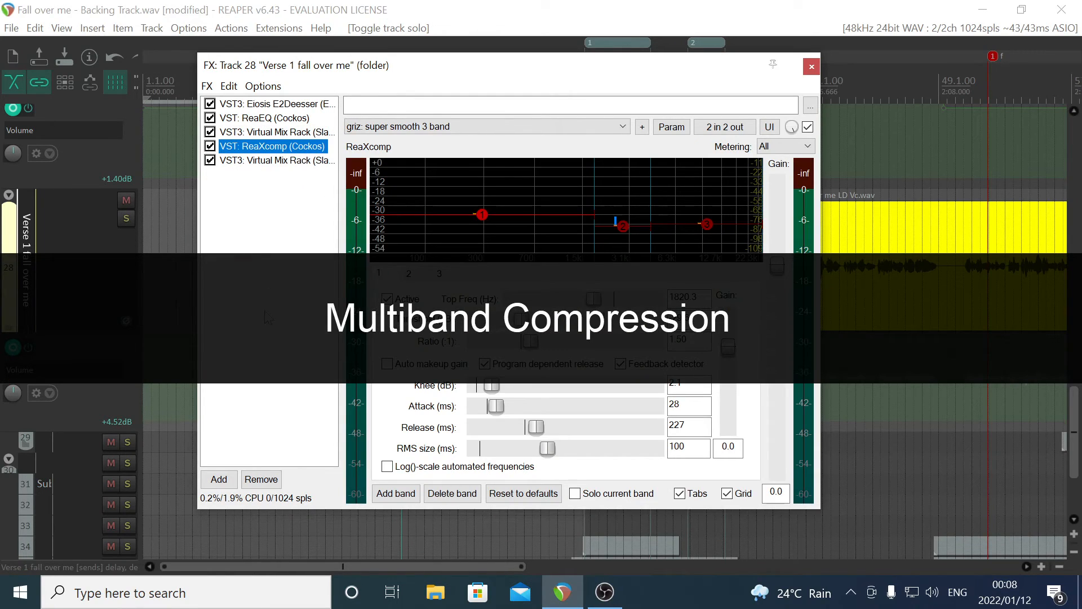
pyautogui.moveTo(397, 67); pyautogui.dragTo(426, 43)
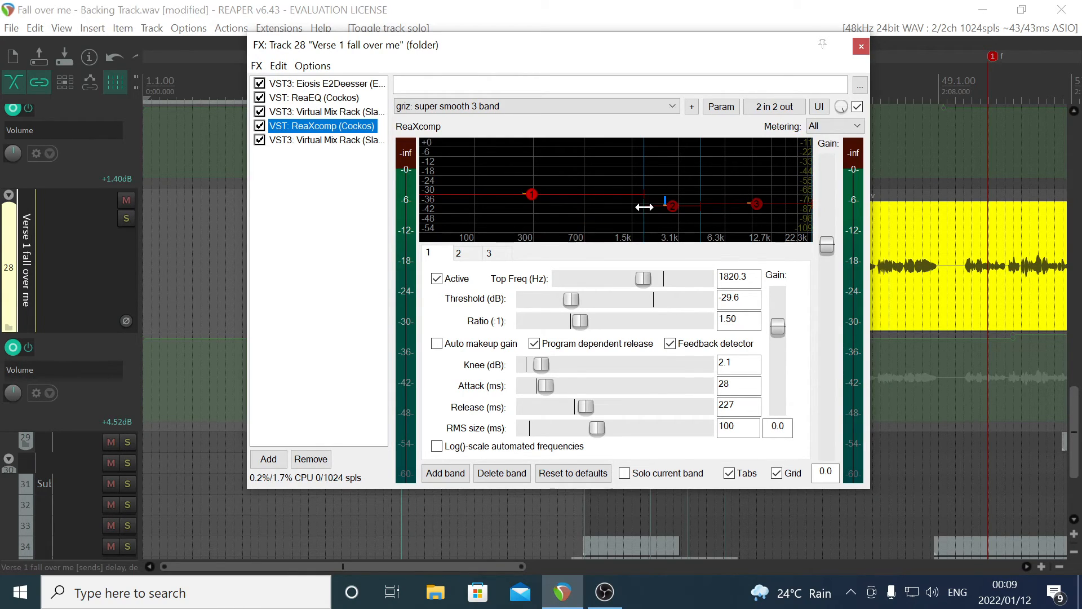
pyautogui.click(672, 205)
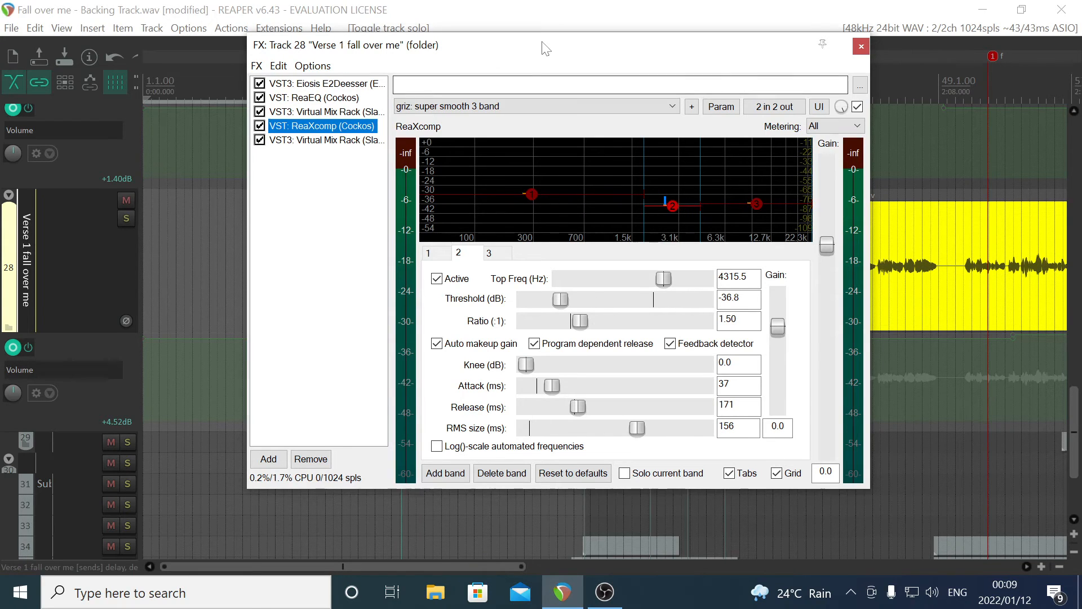
# Play the verse within the mix and examine the gain reduction of ReaXcomp's three bands
pyautogui.moveTo(385, 54); pyautogui.dragTo(460, 139)
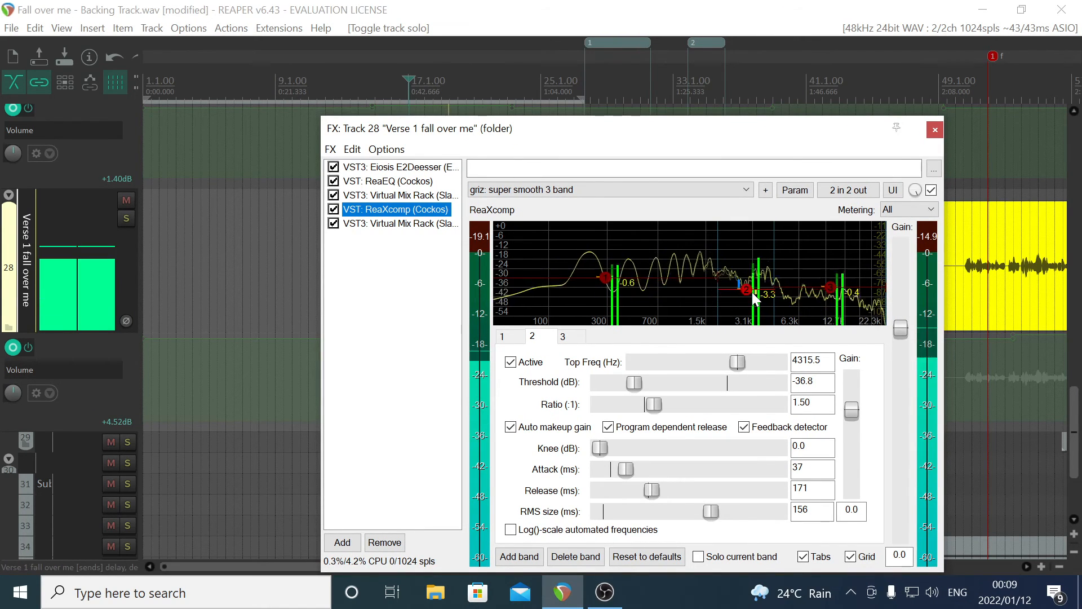
pyautogui.press('space')
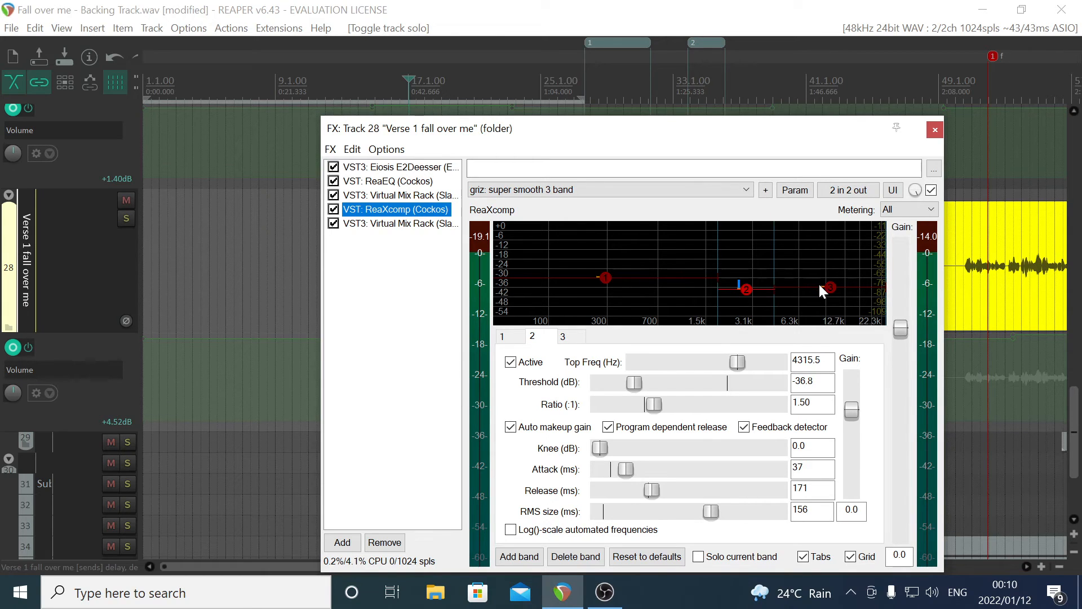
pyautogui.moveTo(466, 135); pyautogui.dragTo(424, 406)
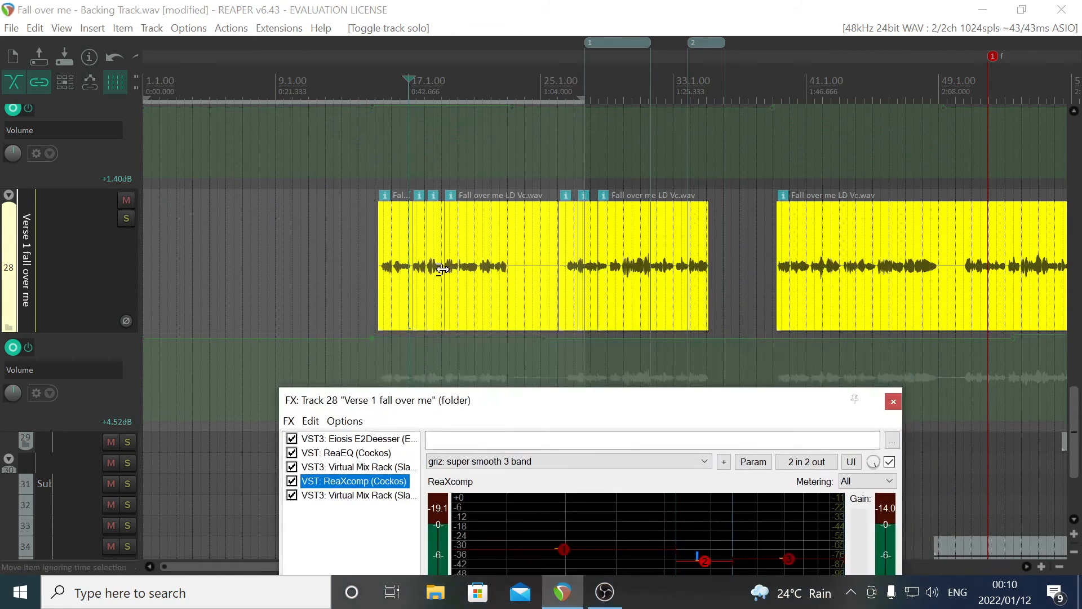
pyautogui.moveTo(509, 400); pyautogui.dragTo(466, 248)
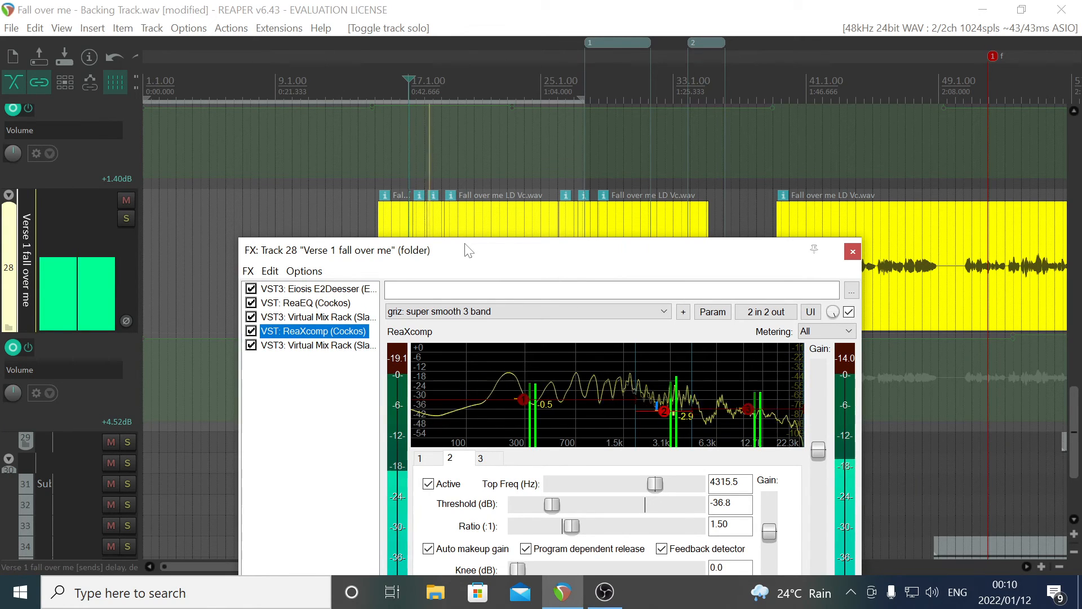
pyautogui.moveTo(579, 251); pyautogui.dragTo(629, 91)
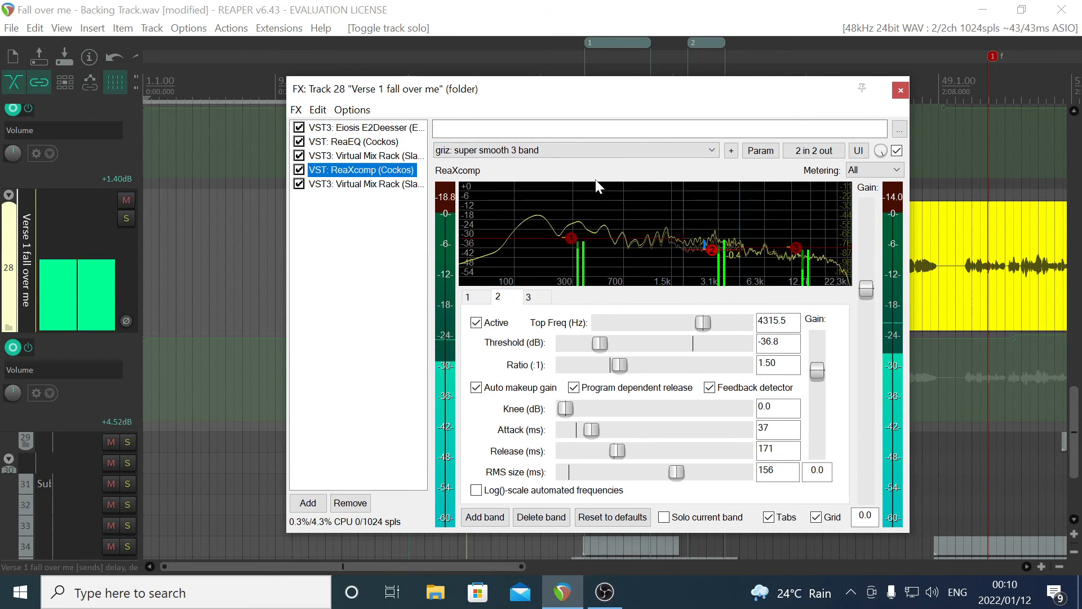
pyautogui.moveTo(577, 95); pyautogui.dragTo(579, 367)
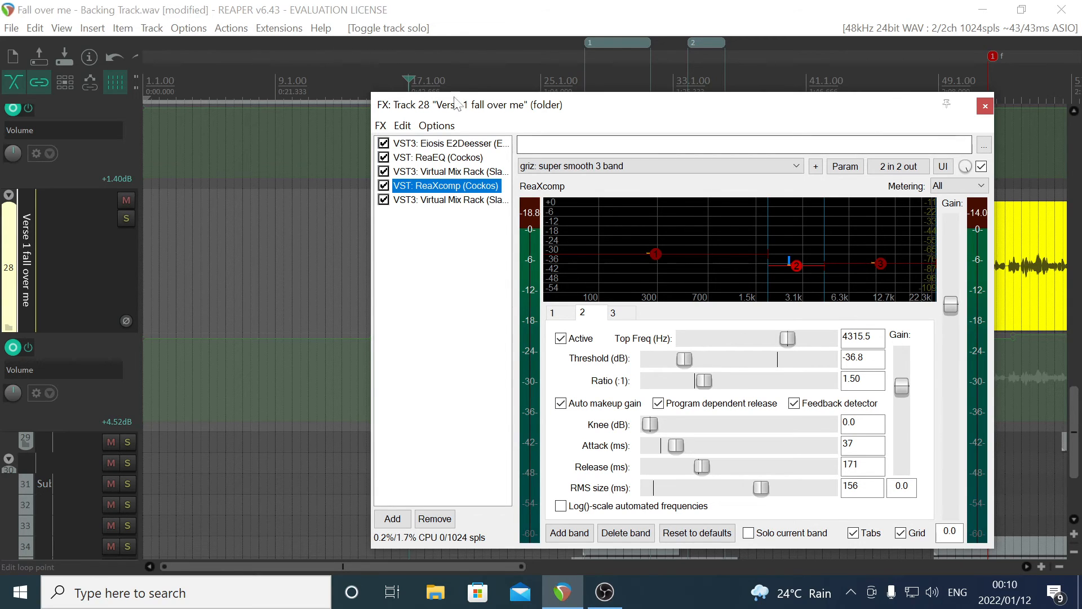
# Open the second Virtual Mix Rack and play the verse from its start to examine the FG-2A limiter's metering
pyautogui.moveTo(491, 111); pyautogui.dragTo(516, 94)
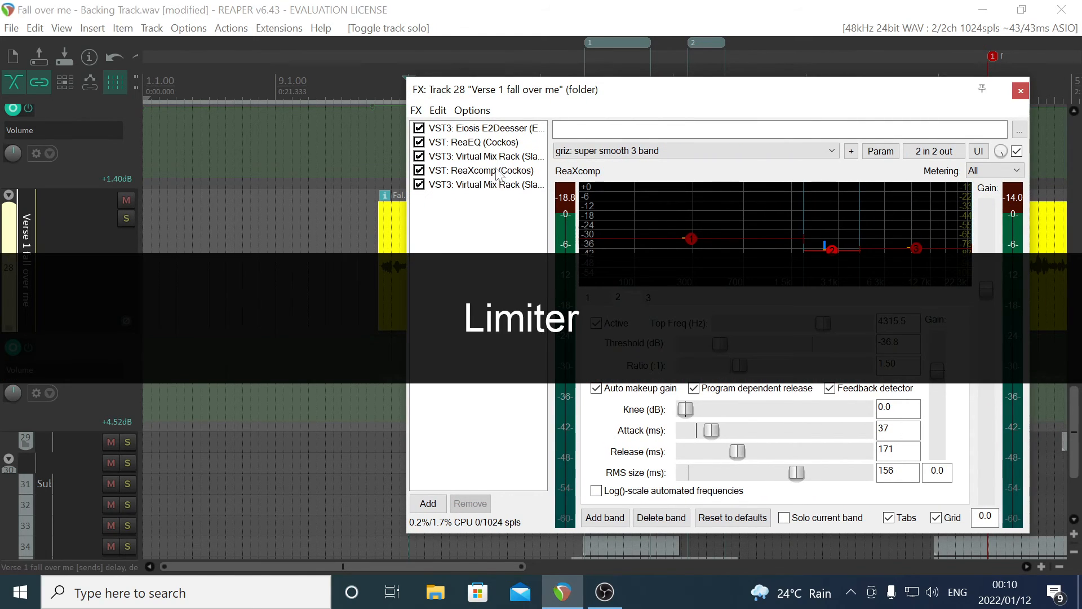
pyautogui.click(479, 186)
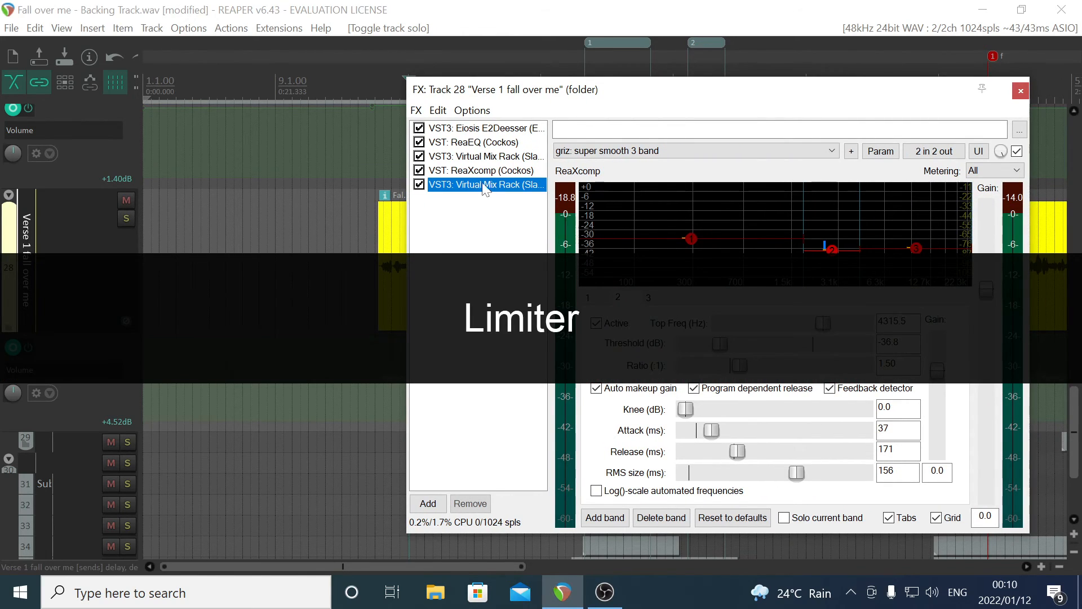
pyautogui.moveTo(611, 96); pyautogui.dragTo(549, 89)
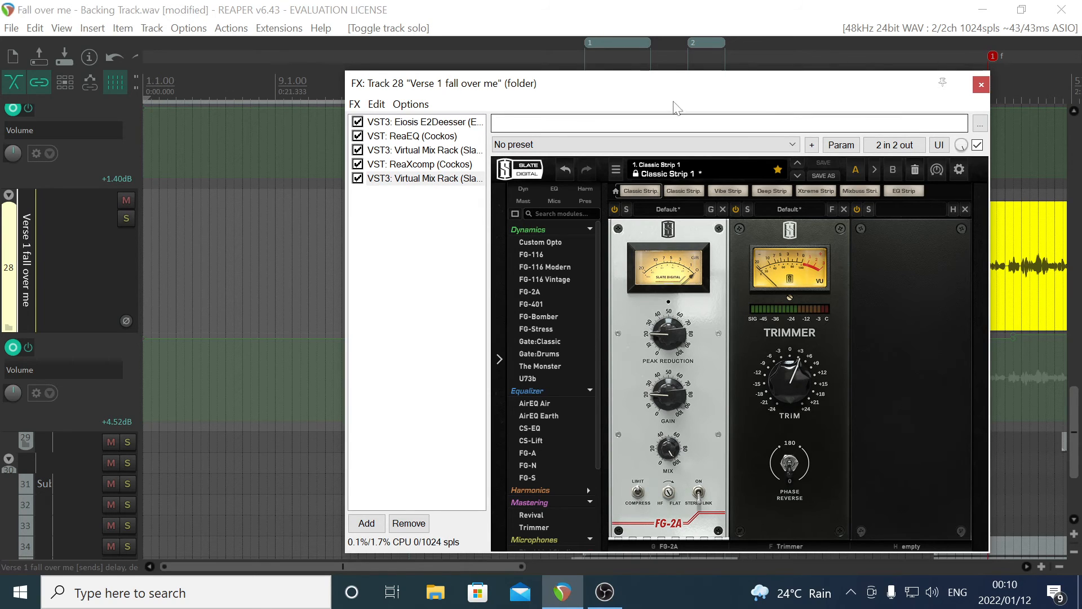
pyautogui.moveTo(669, 98); pyautogui.dragTo(907, 90)
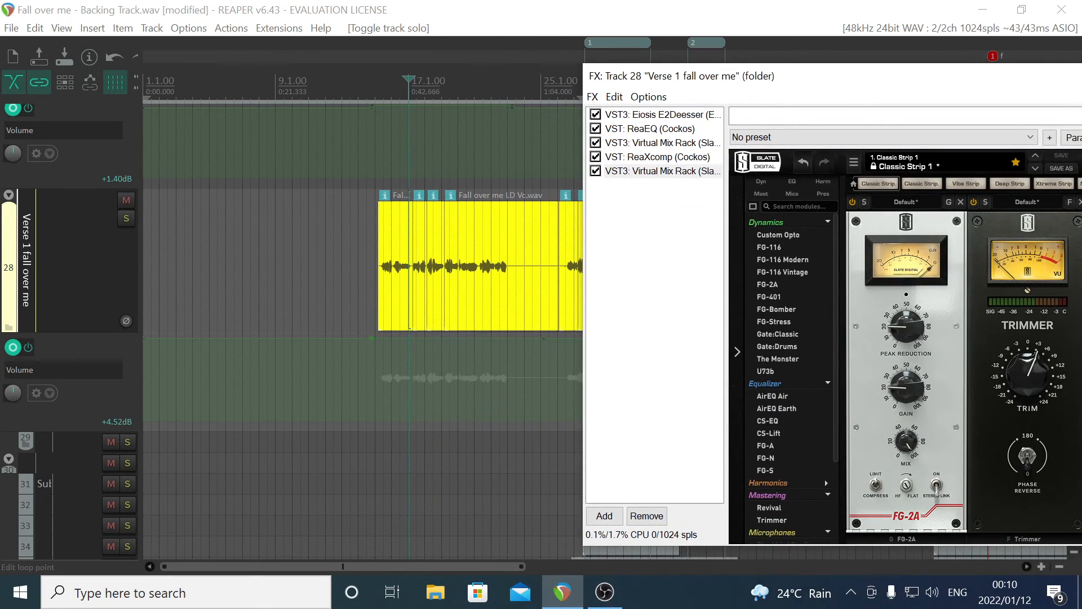
pyautogui.click(387, 89)
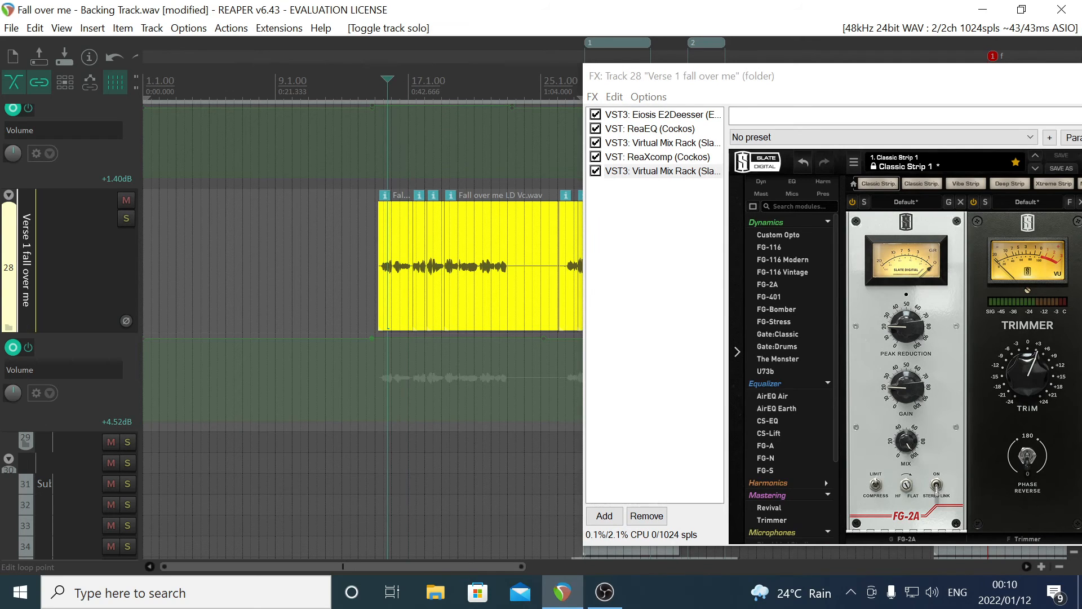
pyautogui.press('space')
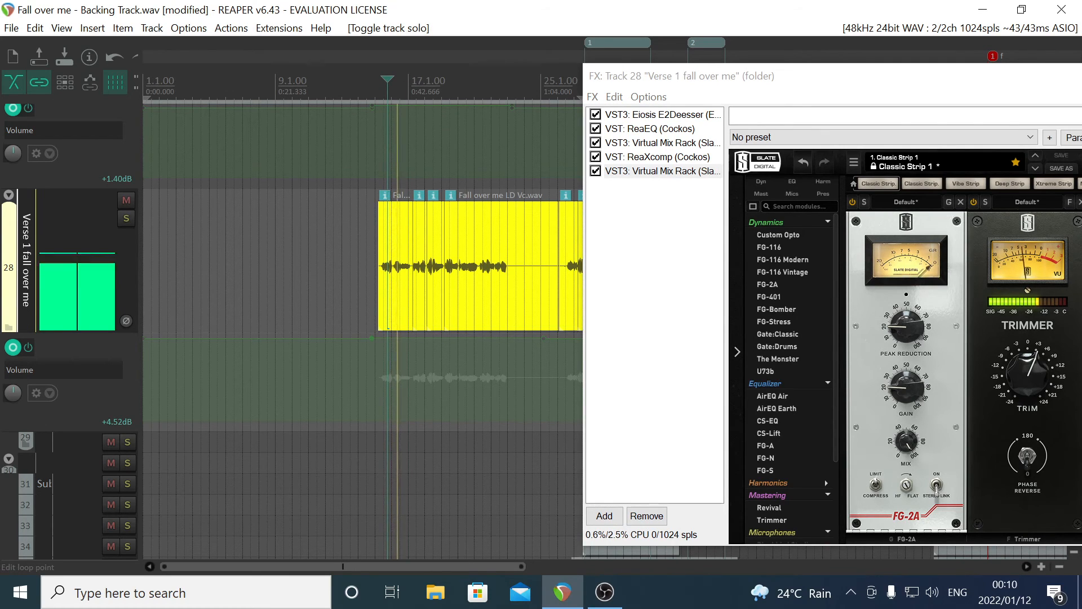
pyautogui.moveTo(761, 80); pyautogui.dragTo(648, 79)
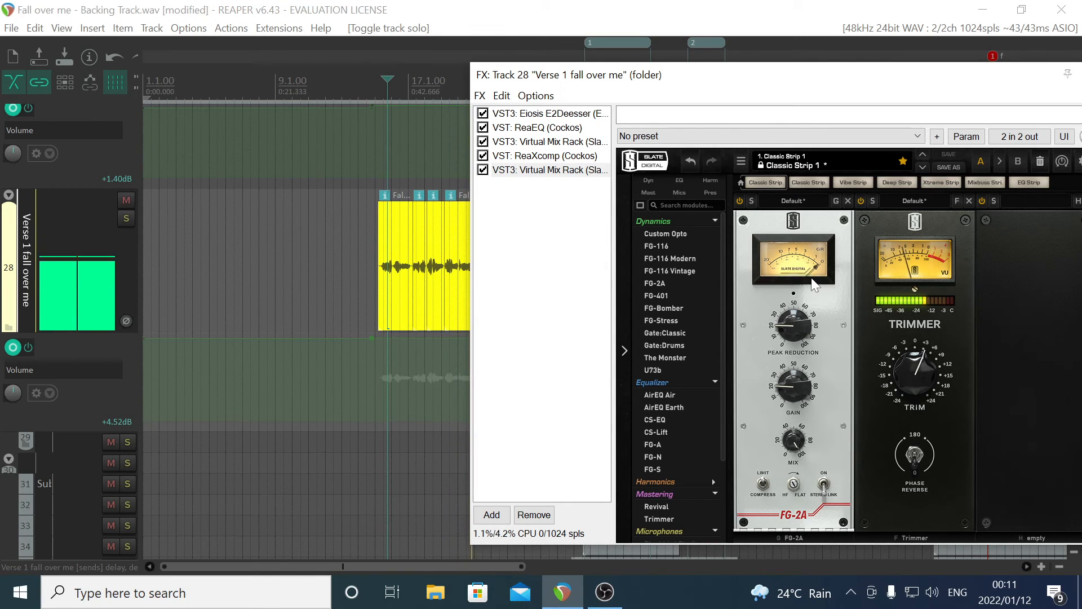
pyautogui.press('space')
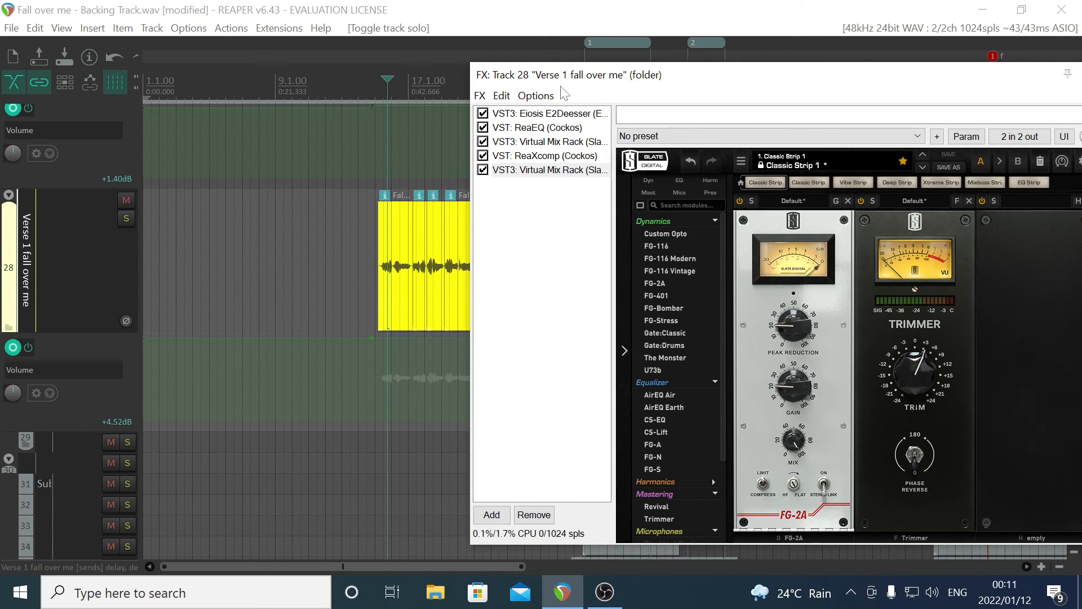
# Open the Eiosis E2Deesser, play the verse to examine its sibilance detection, and inspect the amount and dry/wet controls
pyautogui.click(535, 116)
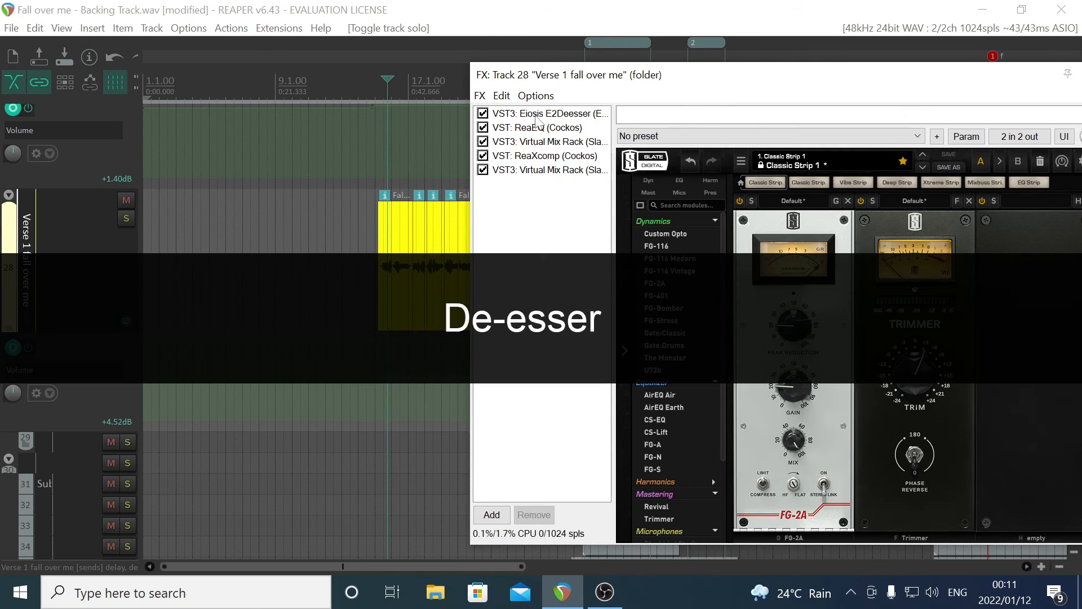
pyautogui.click(541, 116)
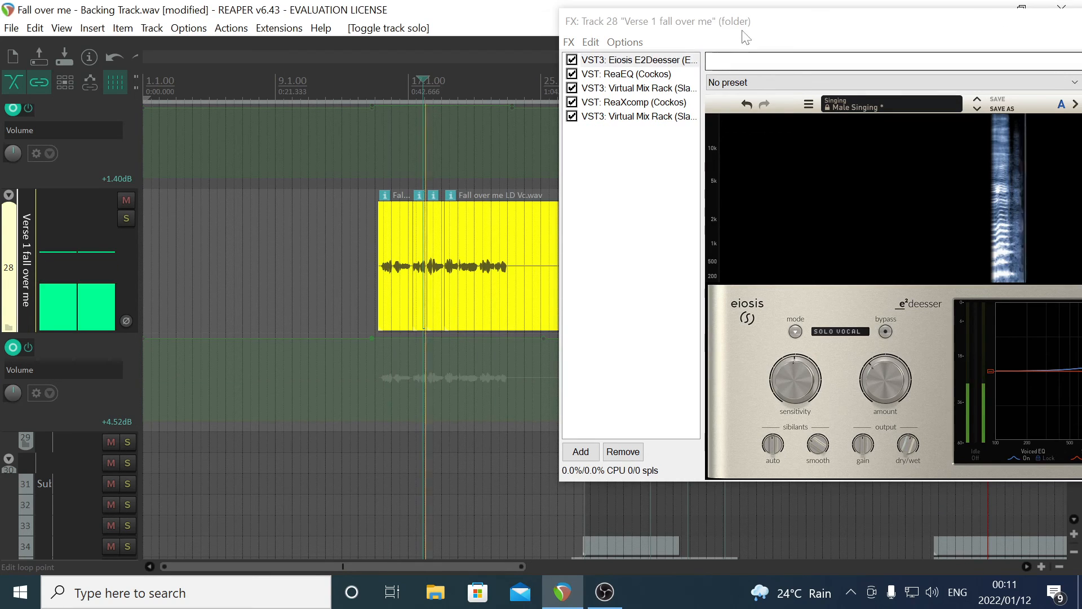
pyautogui.moveTo(743, 29); pyautogui.dragTo(448, 30)
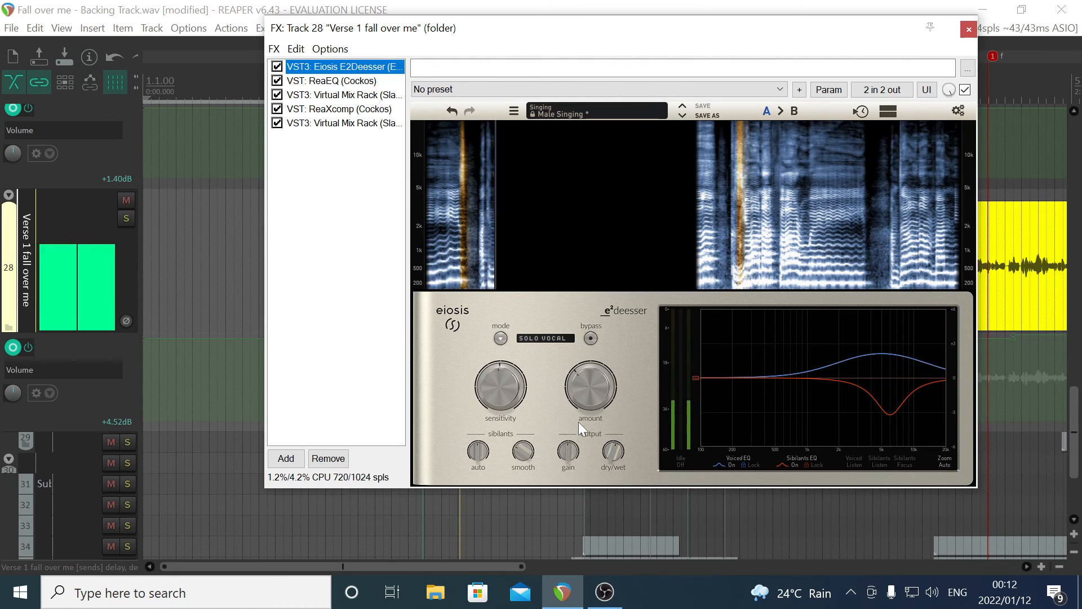
pyautogui.moveTo(611, 456)
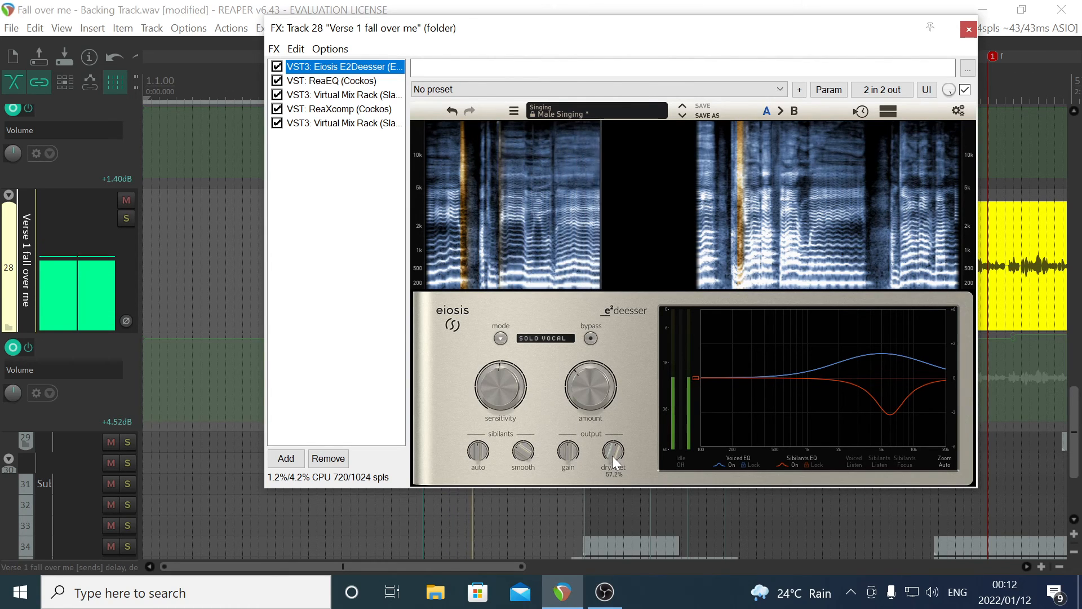
pyautogui.click(534, 35)
pyautogui.press('space')
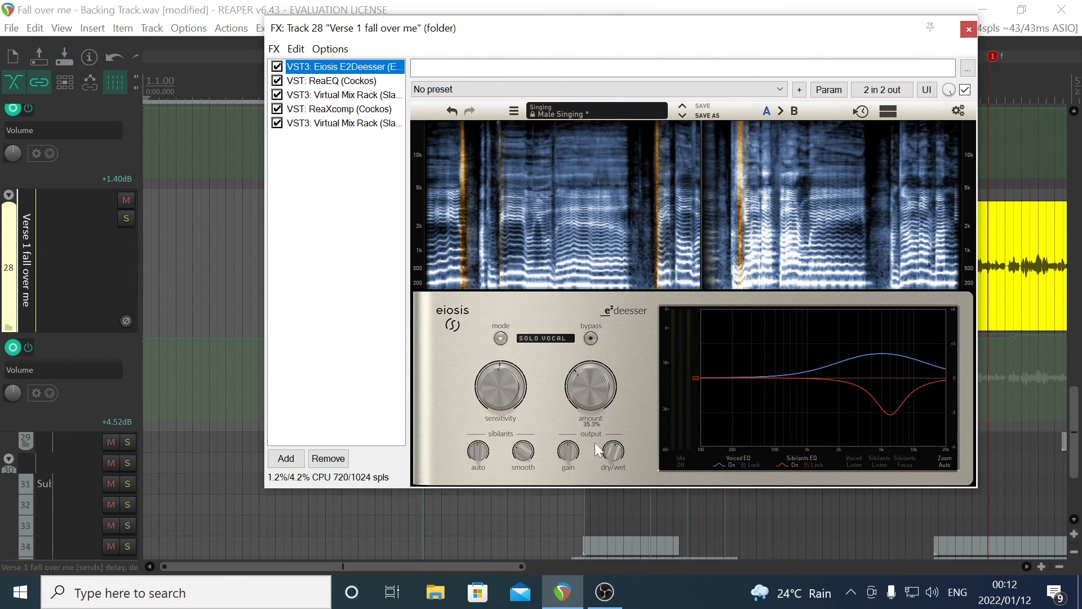
pyautogui.click(613, 455)
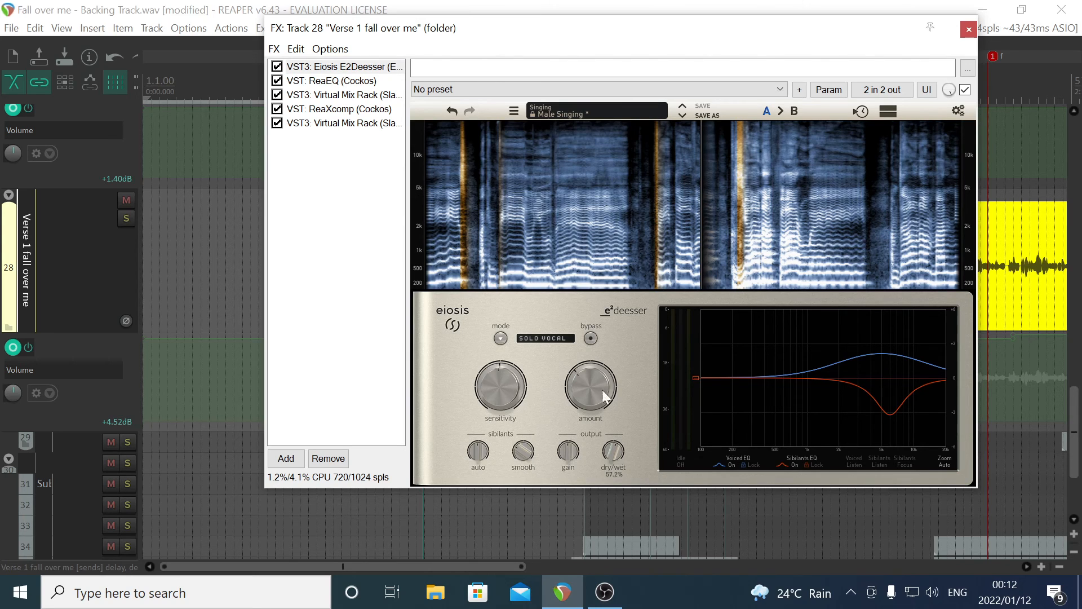
pyautogui.moveTo(518, 33); pyautogui.dragTo(706, 34)
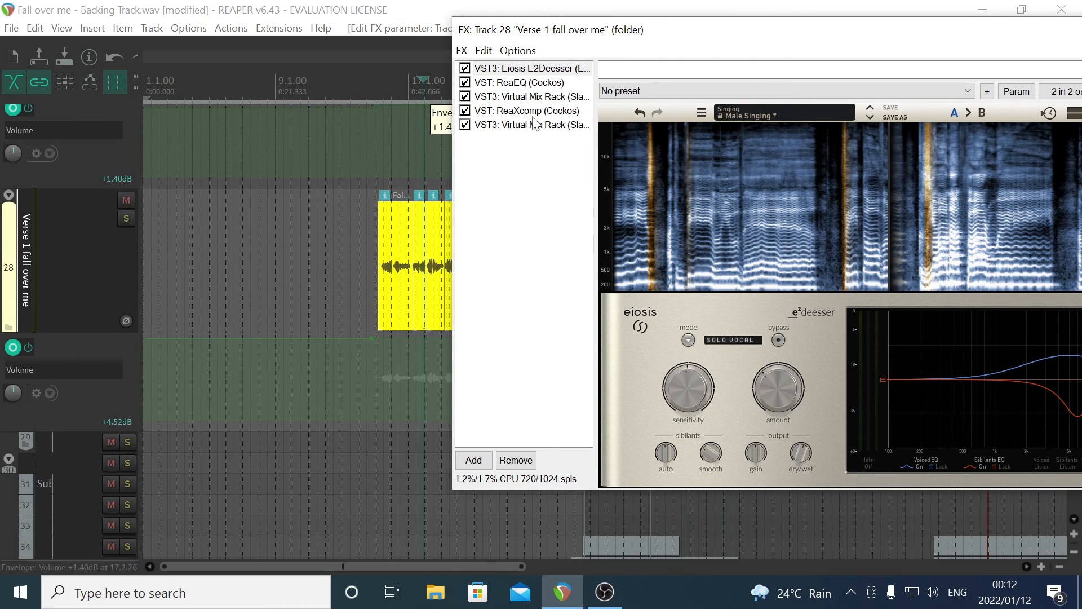
pyautogui.moveTo(685, 29); pyautogui.dragTo(654, 26)
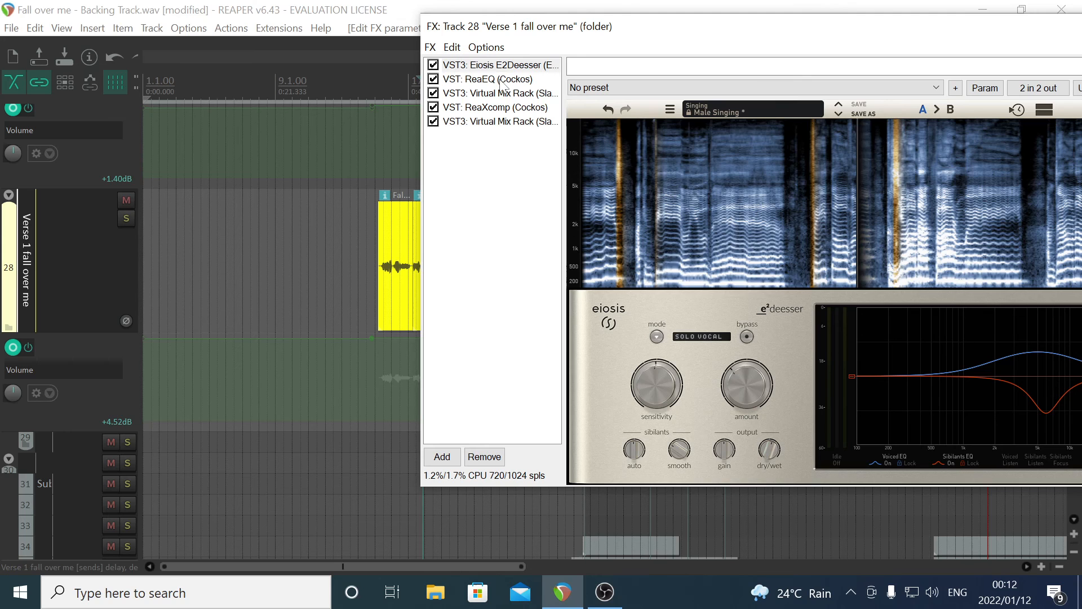
pyautogui.moveTo(544, 35); pyautogui.dragTo(569, 83)
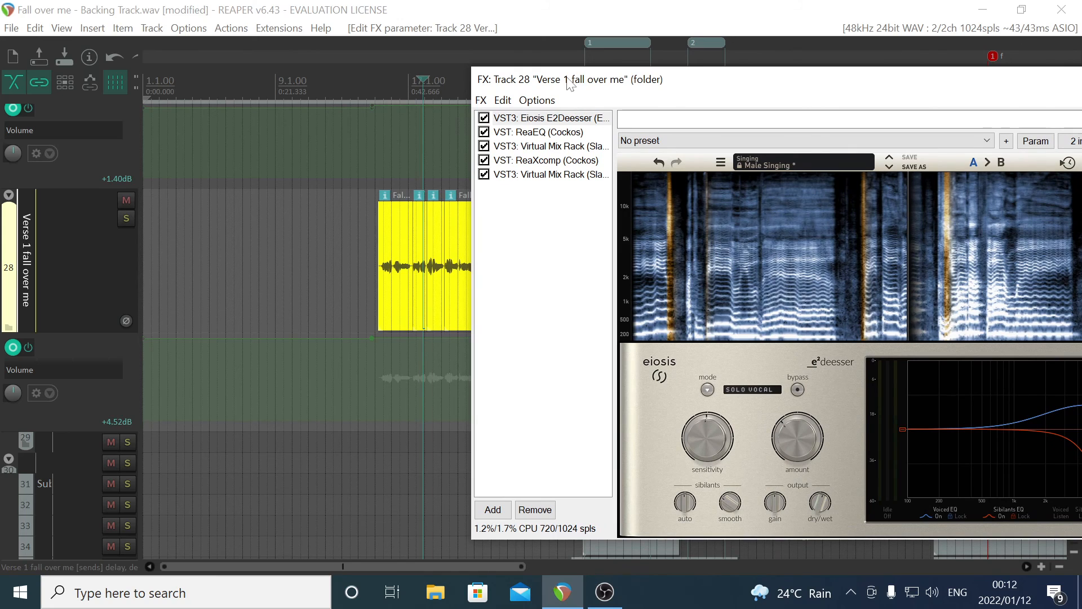